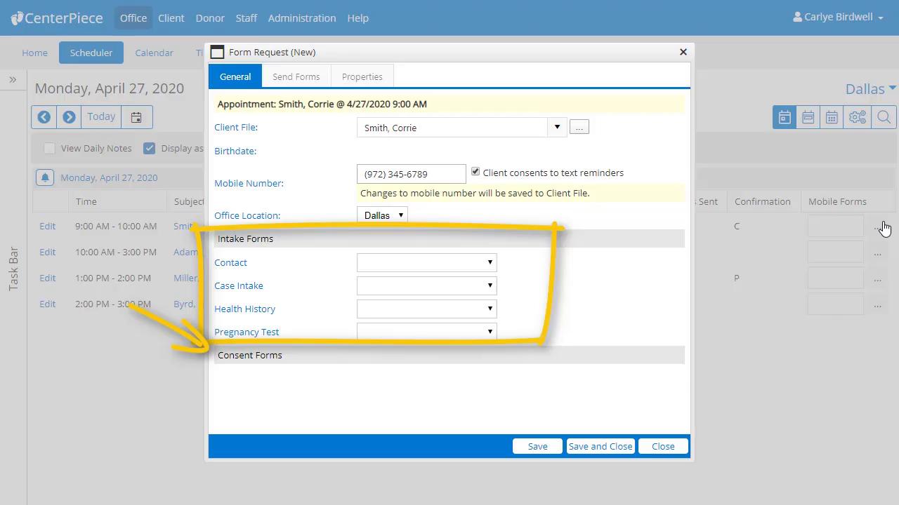
Step: Check the available Contact, Case Intake, Health History and Pregnancy Test options in the form request and close it
click(489, 263)
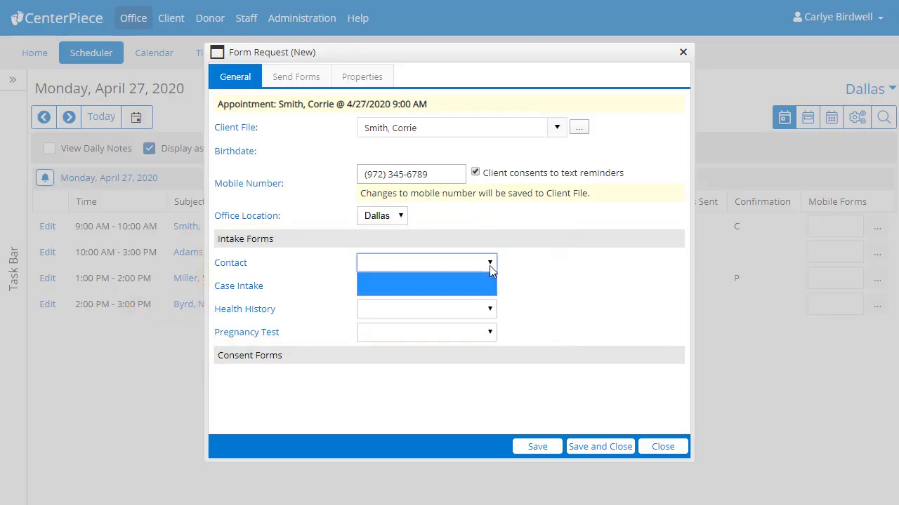
click(512, 278)
click(490, 287)
click(519, 310)
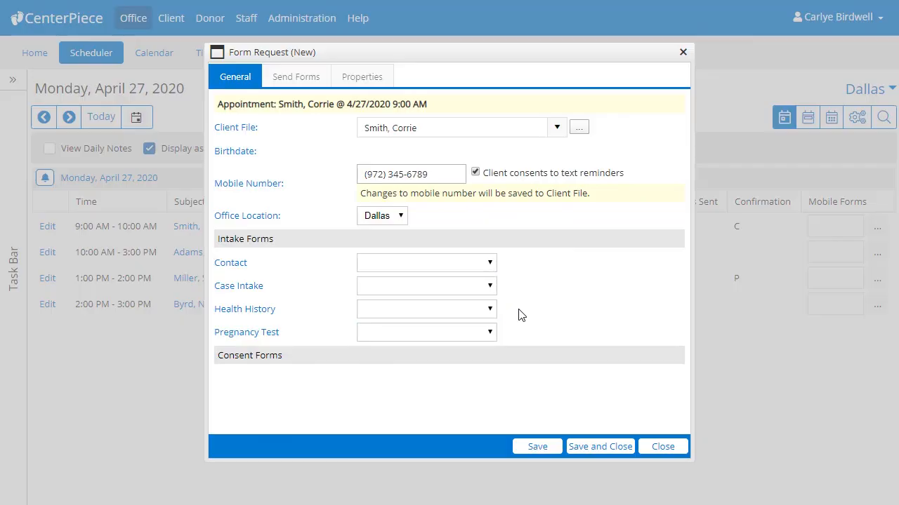
click(490, 309)
click(508, 327)
click(491, 333)
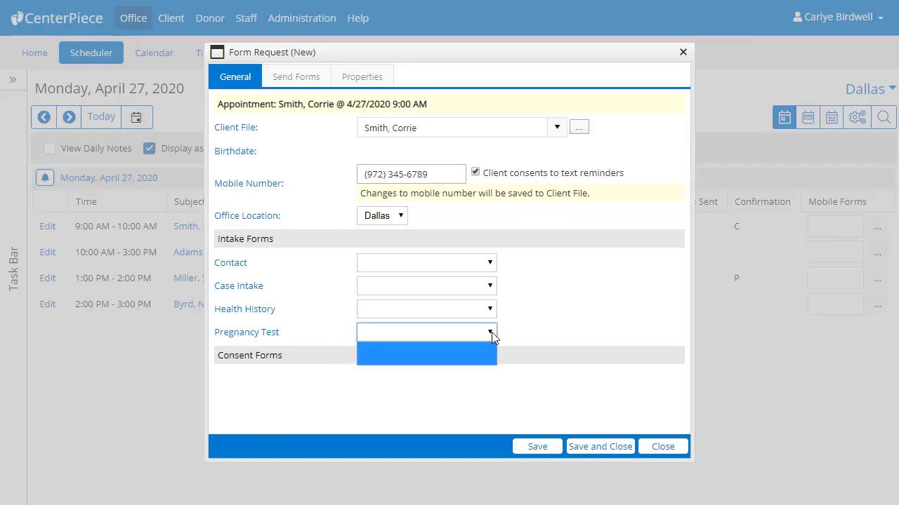
click(514, 344)
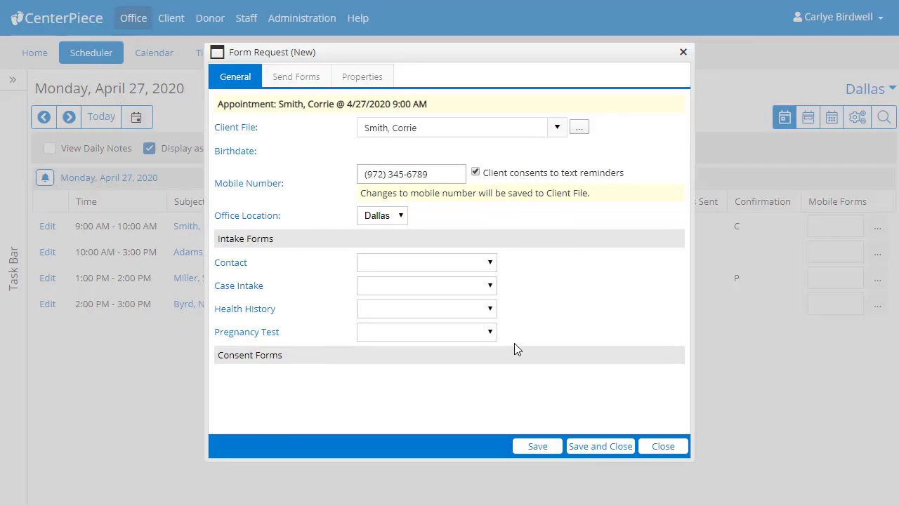
click(657, 446)
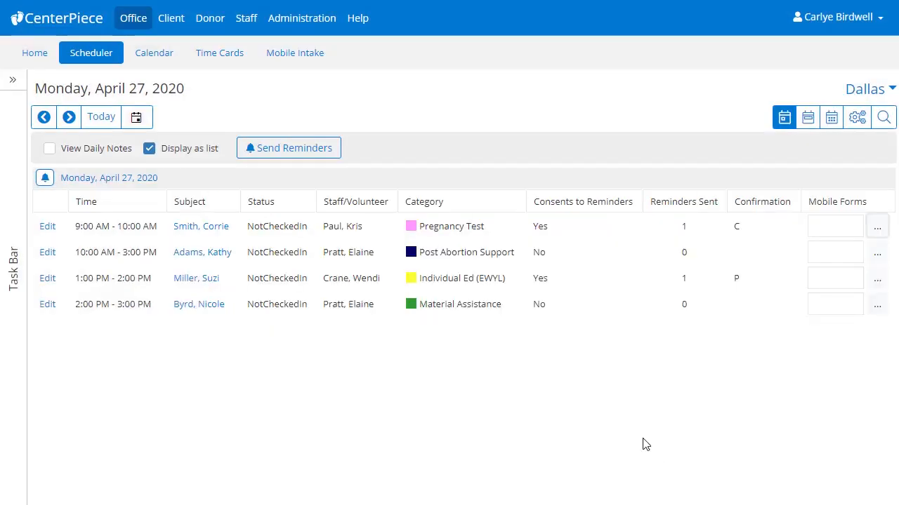
Step: Start a new intake form in Mobile Intake from the Contact Information template
click(310, 56)
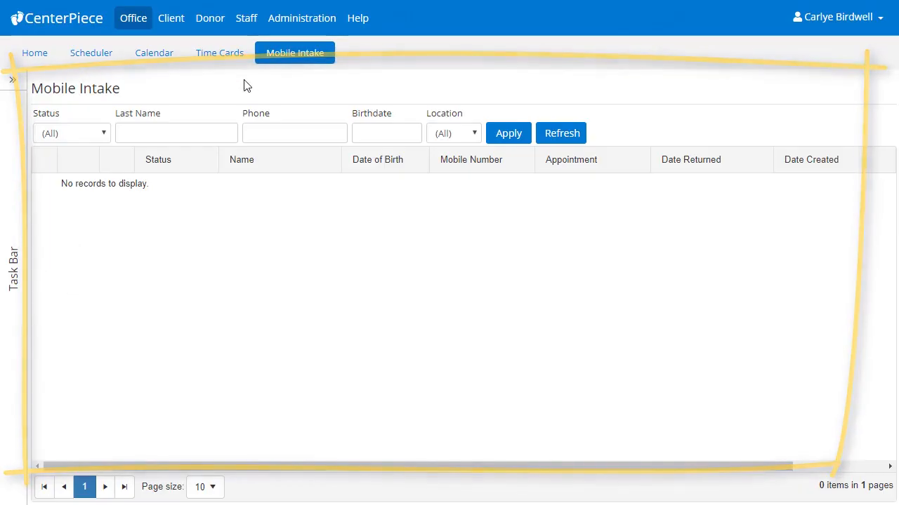
click(14, 82)
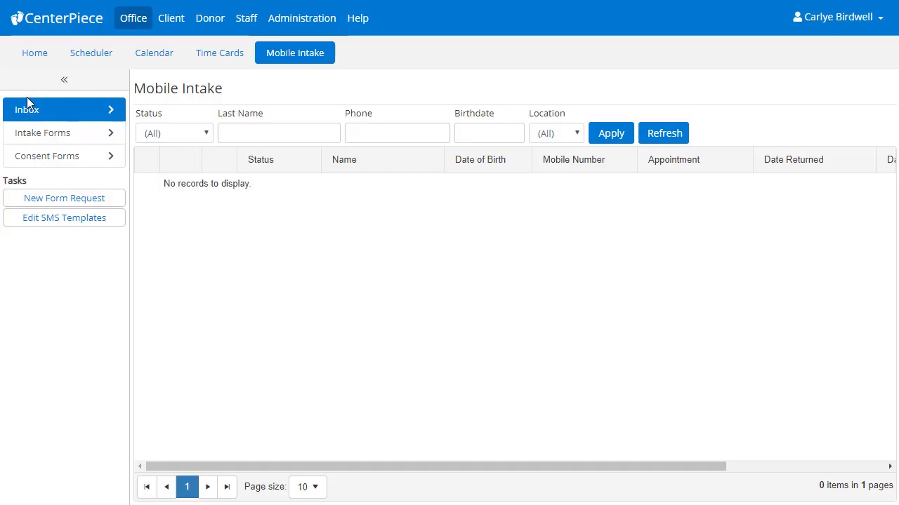
click(29, 139)
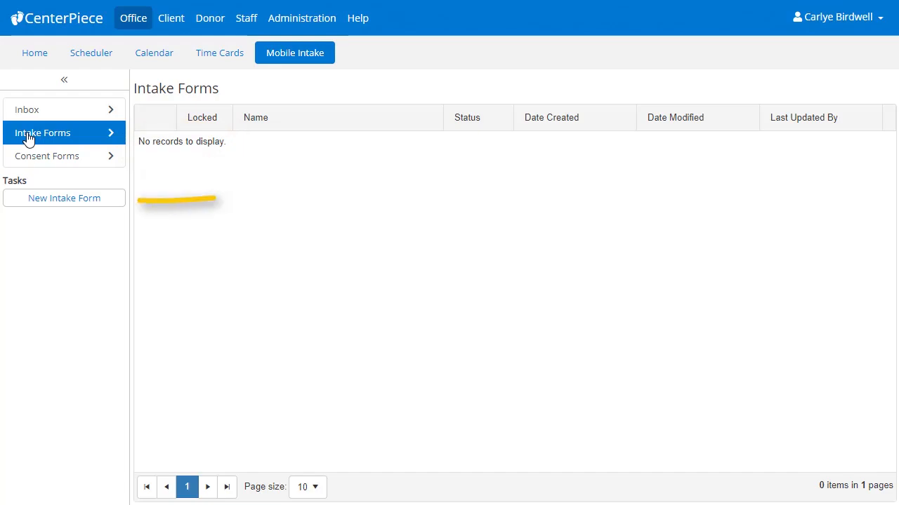
click(59, 200)
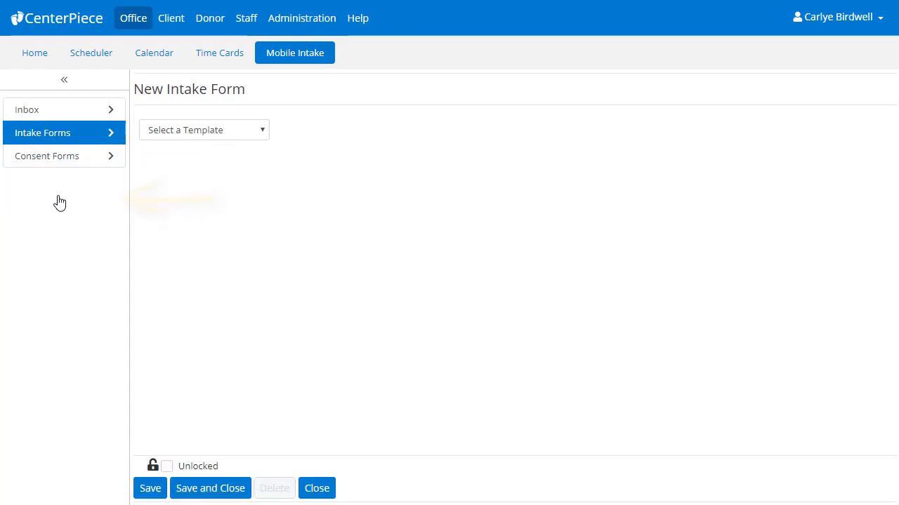
click(263, 133)
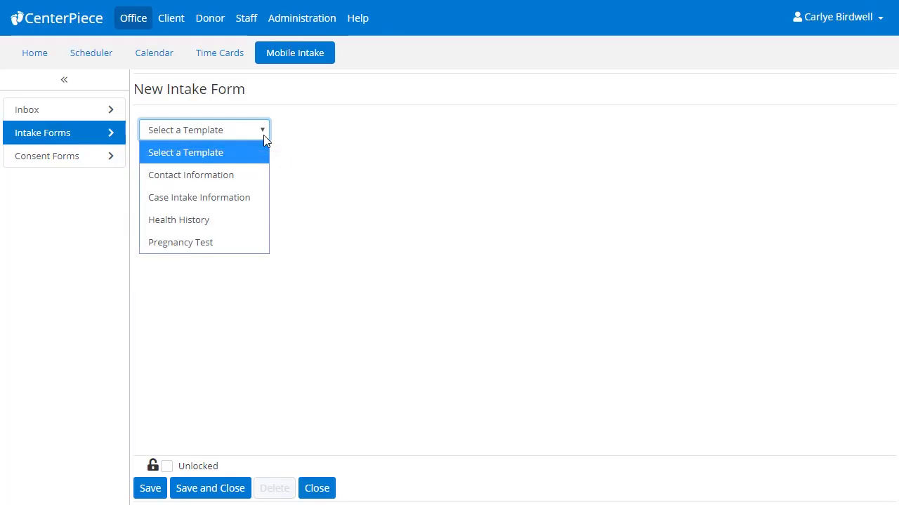
click(256, 175)
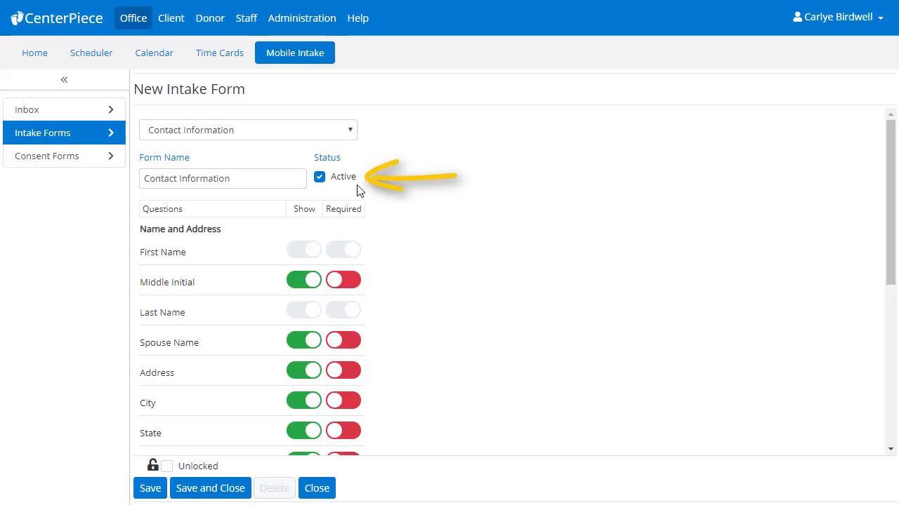
Step: Make the Email question required on the Contact Information form, and save and close the form
click(320, 177)
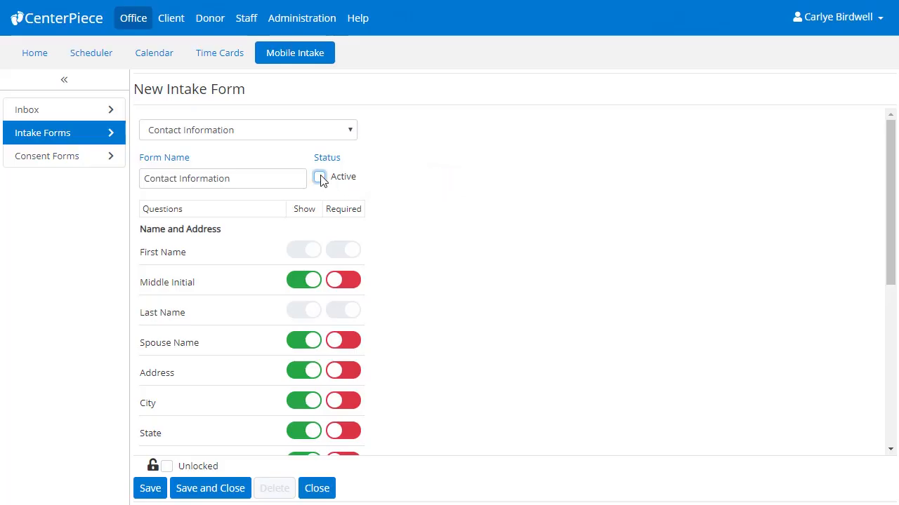
click(321, 177)
scroll(374, 238, down, 3)
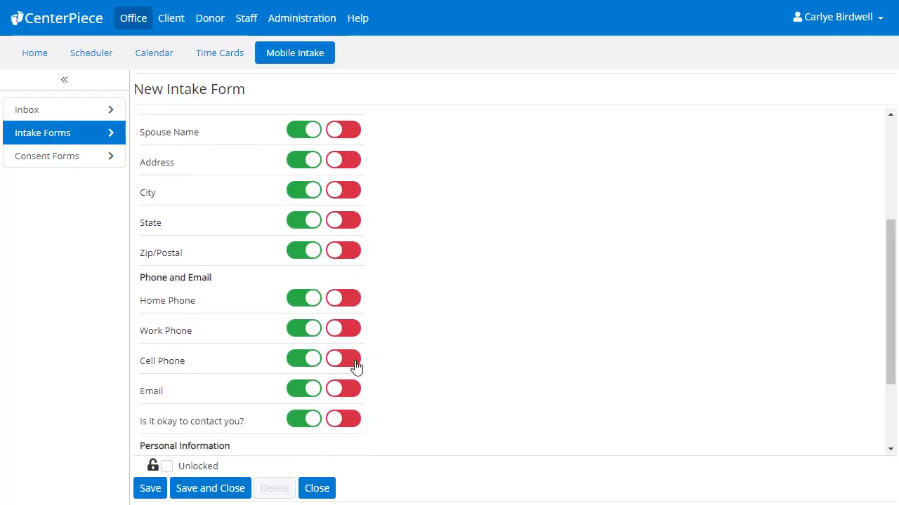
click(359, 391)
scroll(385, 405, down, 2)
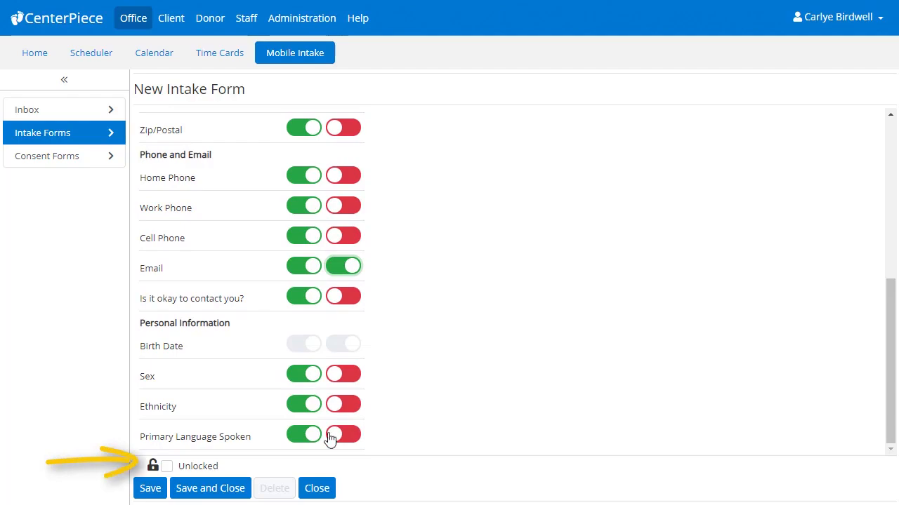
click(167, 467)
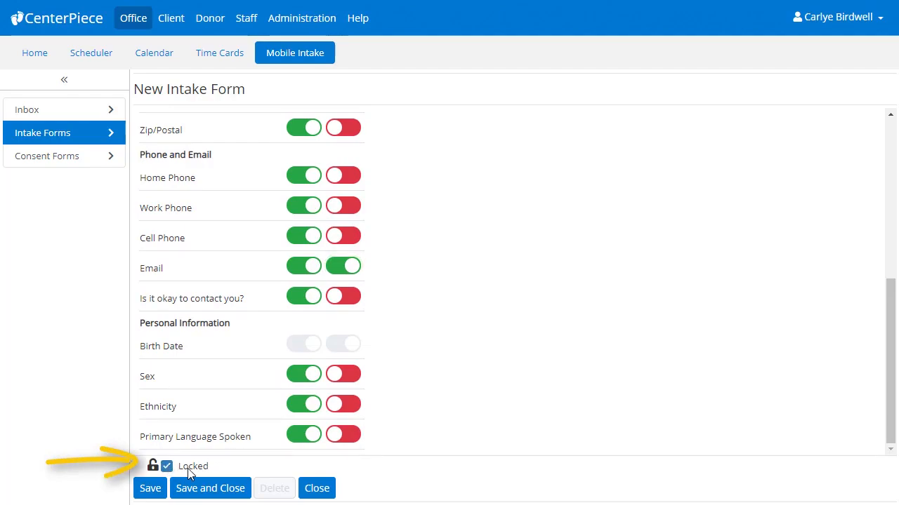
click(167, 467)
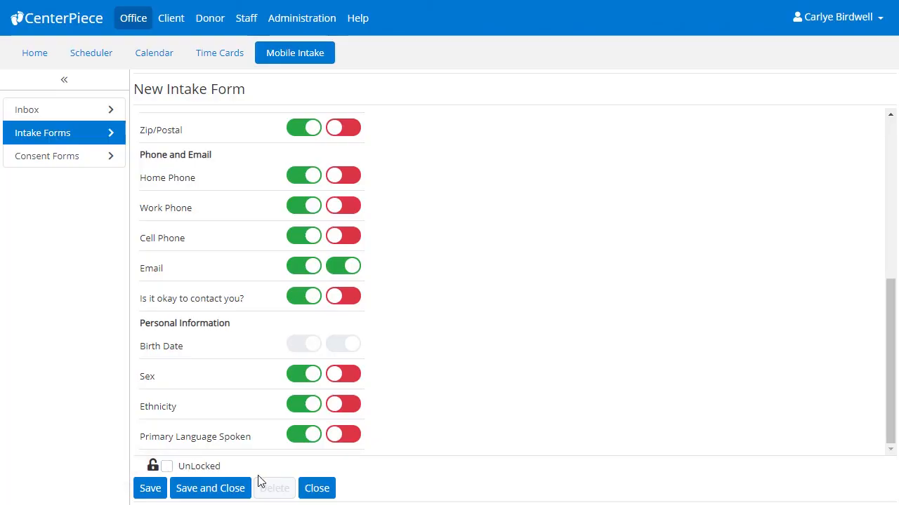
click(231, 494)
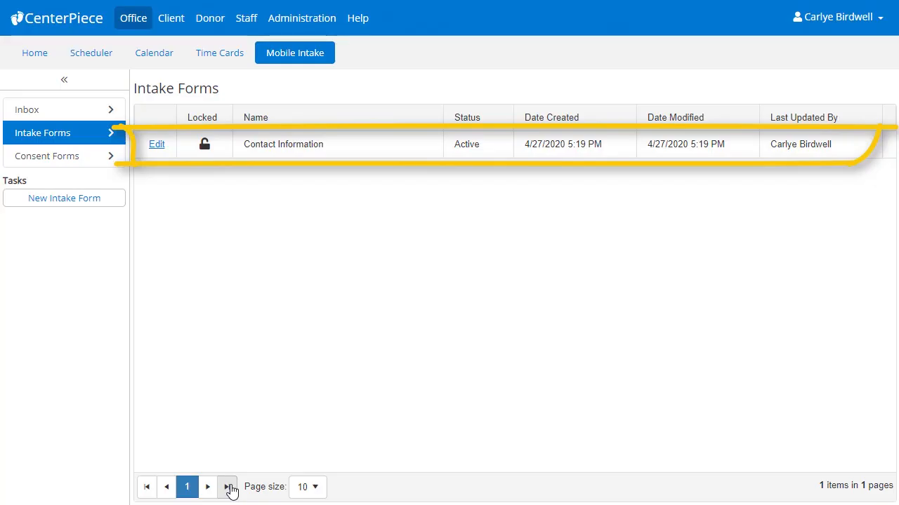
Step: Start another intake form from the Case Intake Information template and name it "Case Intake Information - Female"
click(108, 201)
click(215, 132)
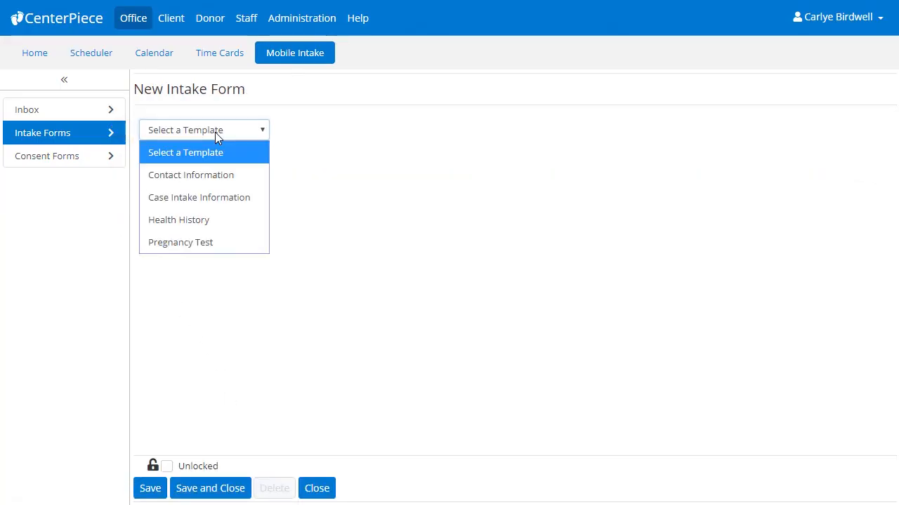
click(229, 200)
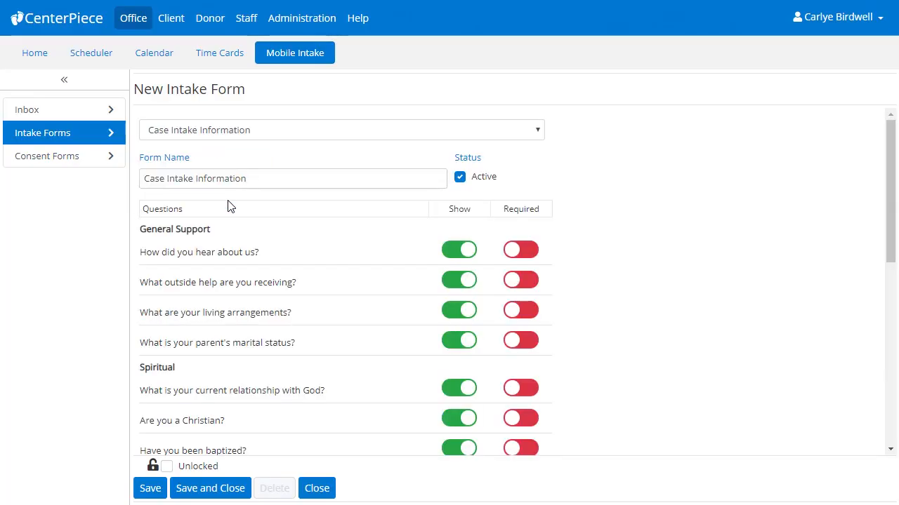
scroll(227, 205, down, 6)
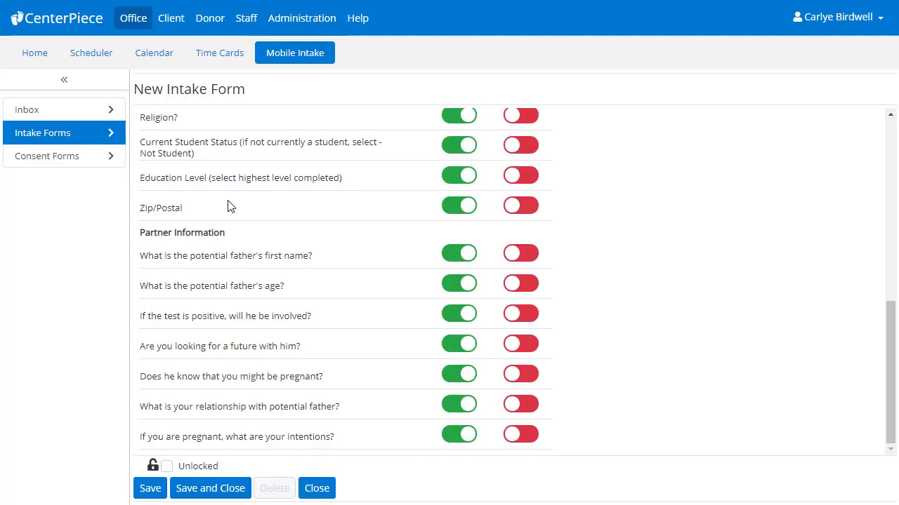
scroll(228, 206, up, 7)
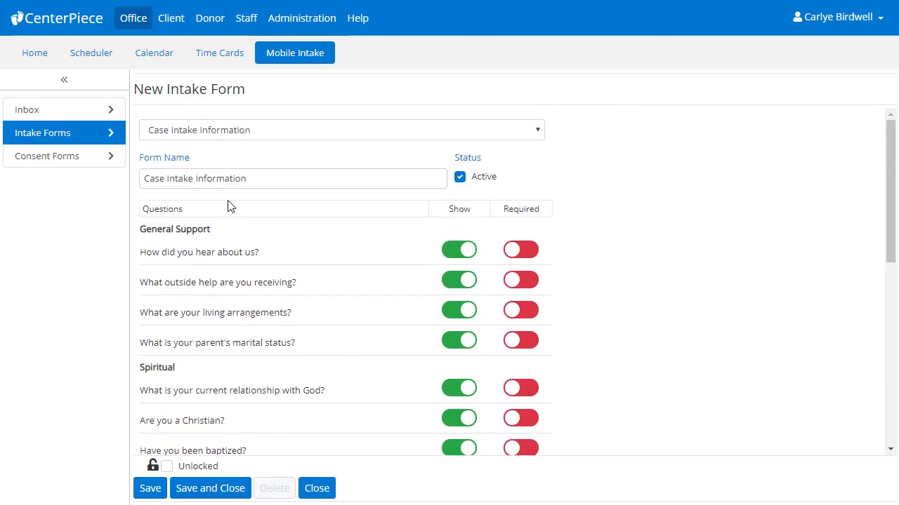
click(266, 179)
text(- )
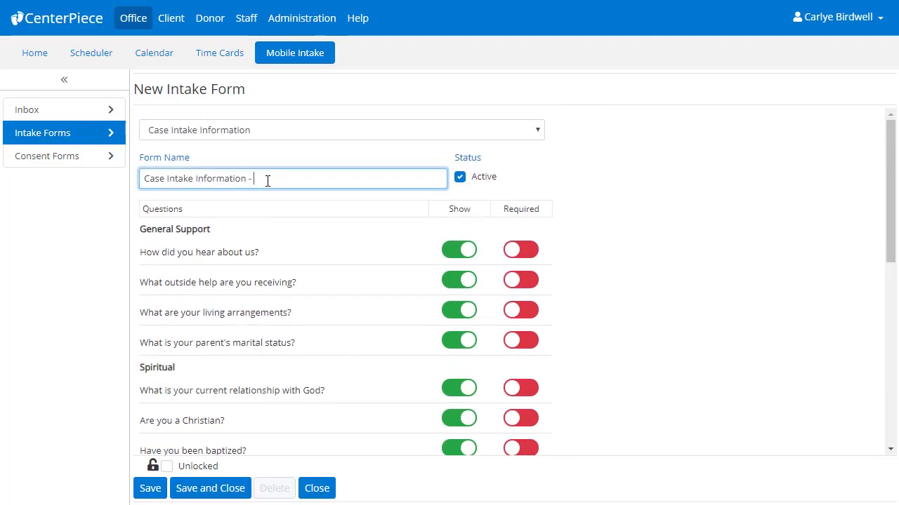
text(Female)
click(295, 226)
Step: Make every Demographics question, from income level through Zip/Postal, required on the female case intake form, and save and close it
scroll(294, 225, down, 4)
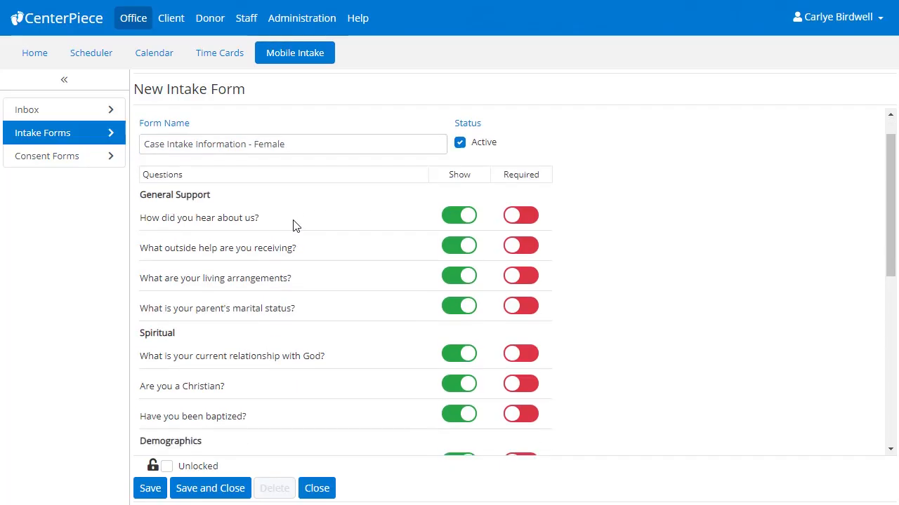
click(522, 217)
click(530, 282)
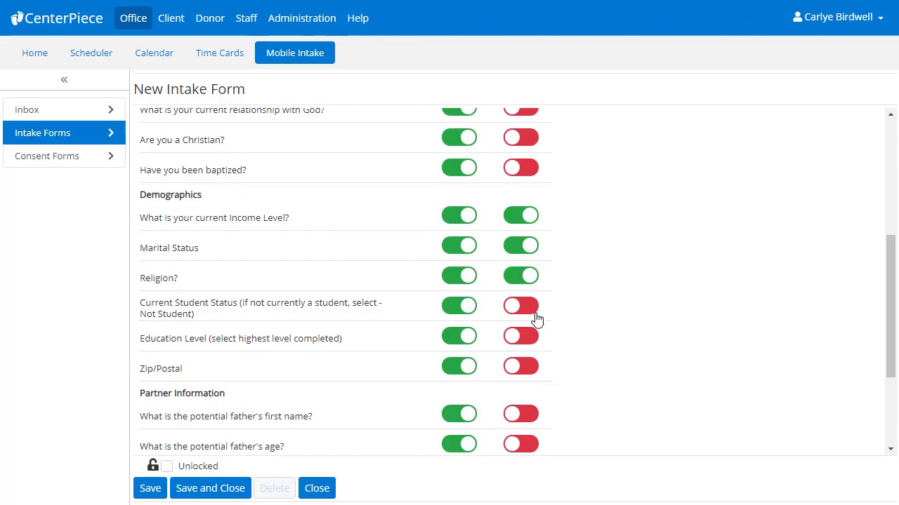
click(534, 309)
click(533, 339)
click(533, 368)
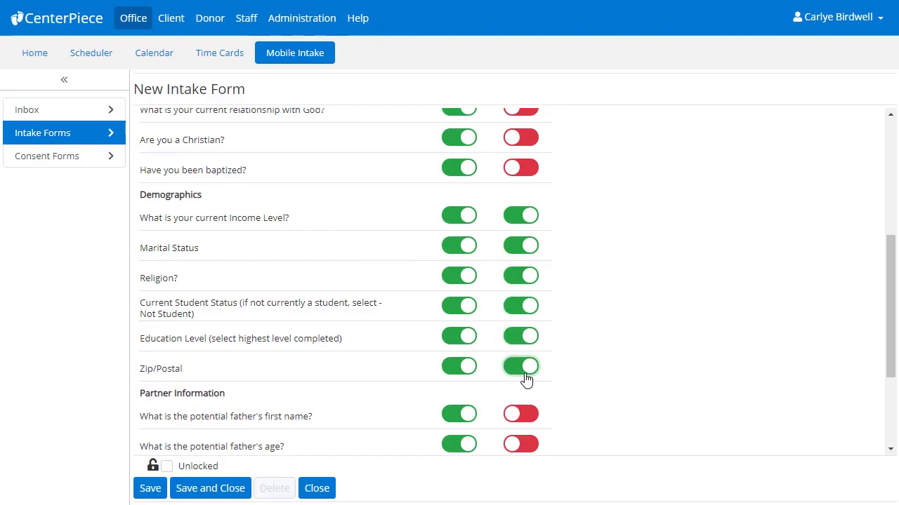
scroll(525, 379, down, 3)
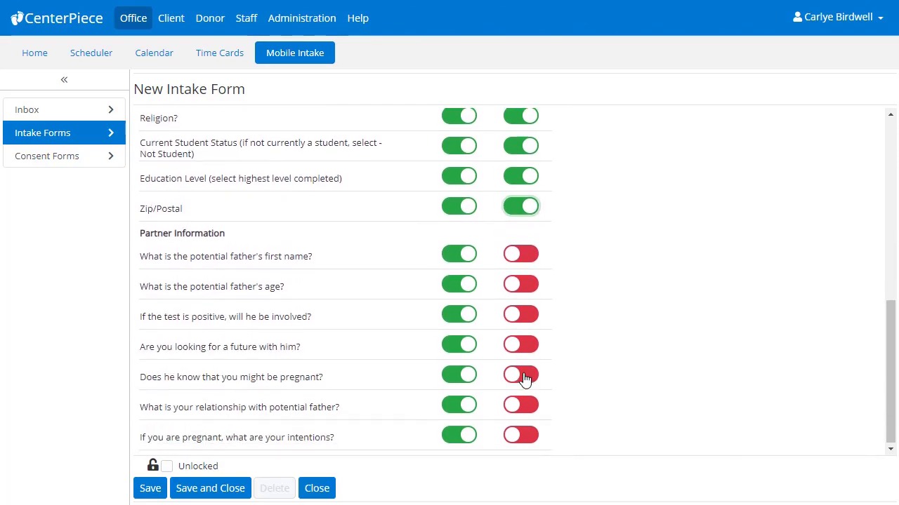
click(248, 484)
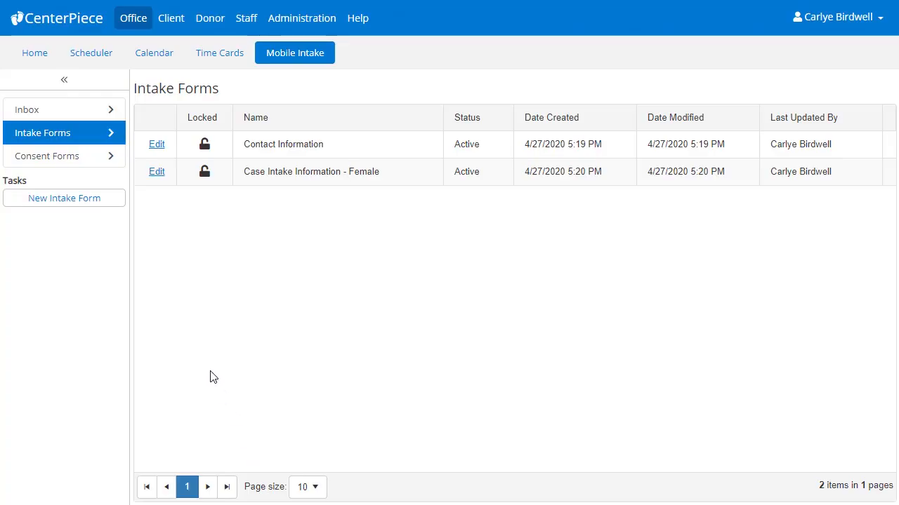
Step: Start a new intake form from the Case Intake Information template and name it "Case Intake Information - Male"
click(111, 200)
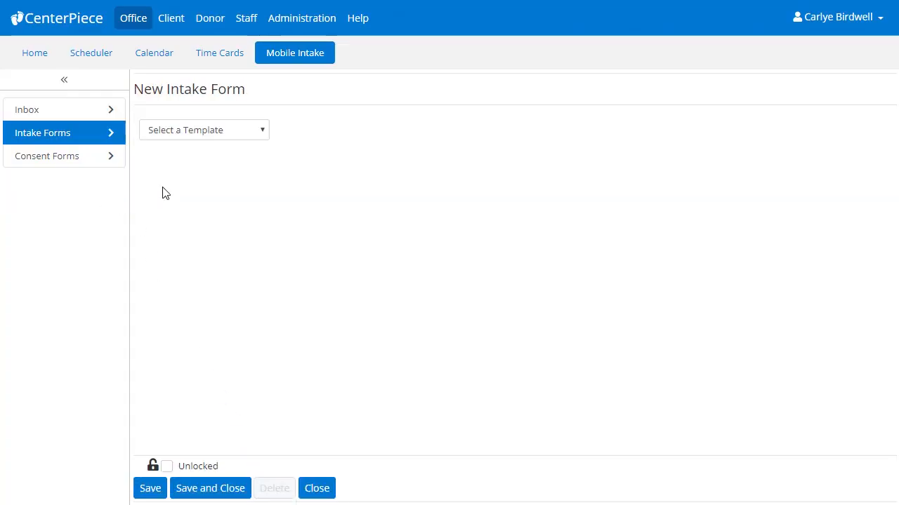
click(259, 133)
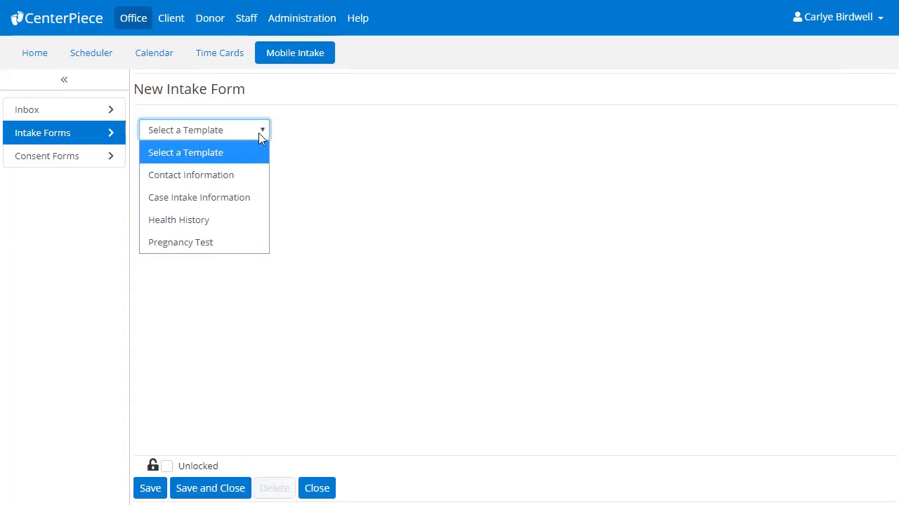
click(251, 203)
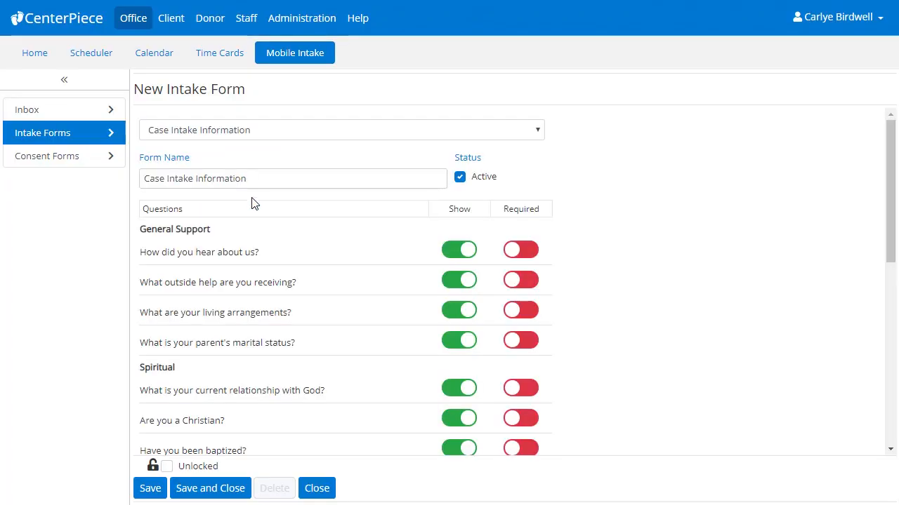
click(256, 180)
text(- Male)
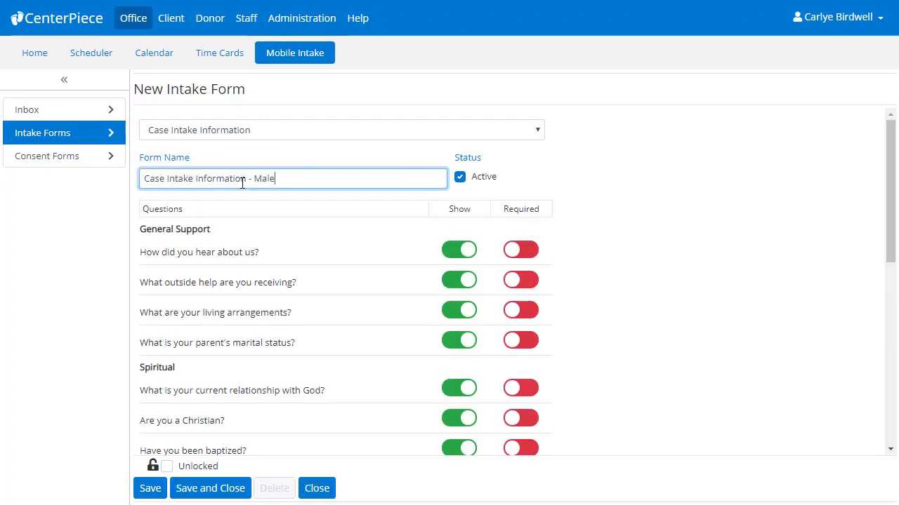
Step: Make all Demographics questions required on the male case intake form: income level, marital status, religion, student status, education level and Zip/Postal
scroll(285, 280, down, 4)
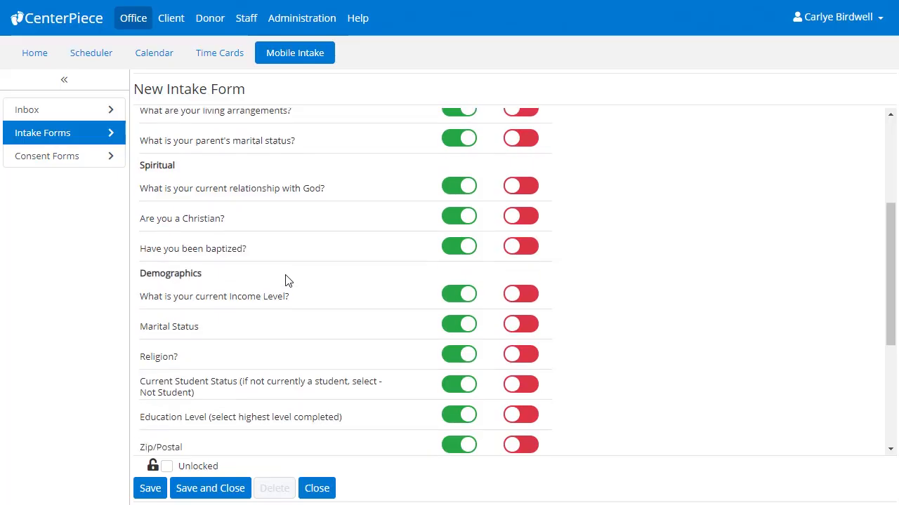
click(528, 218)
click(530, 246)
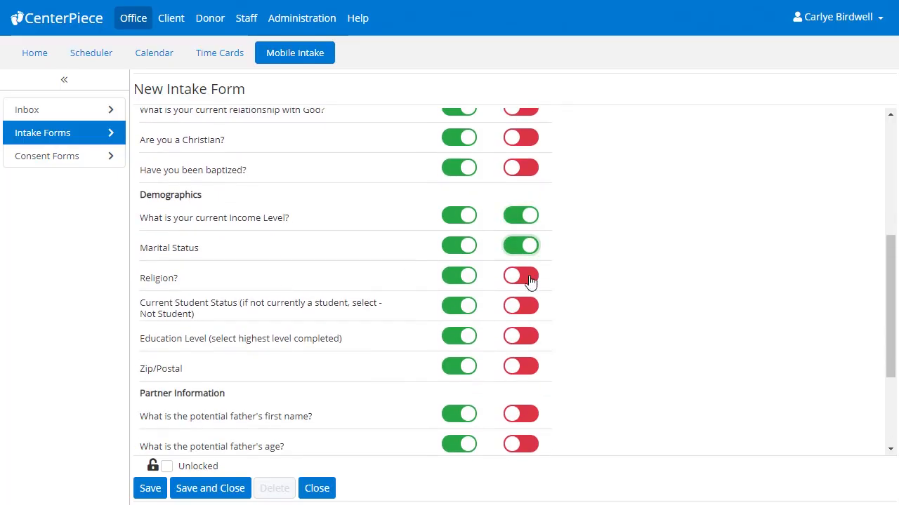
click(531, 276)
click(532, 309)
click(532, 337)
click(530, 371)
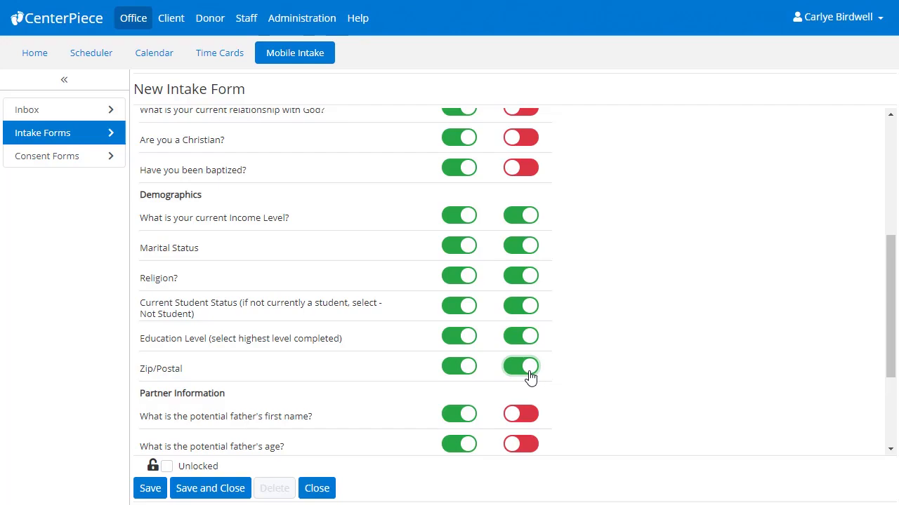
scroll(530, 377, down, 2)
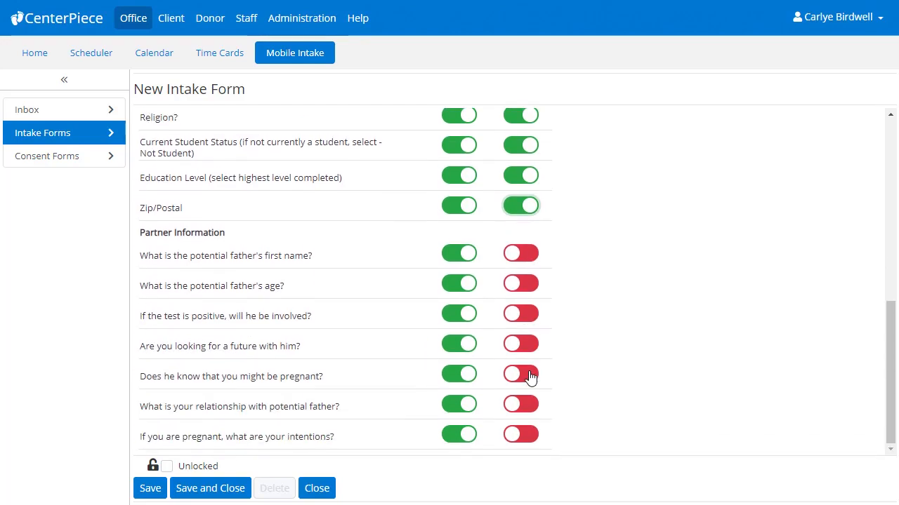
Step: Hide all seven Partner Information questions on the male case intake form, and save and close it
click(451, 259)
click(453, 285)
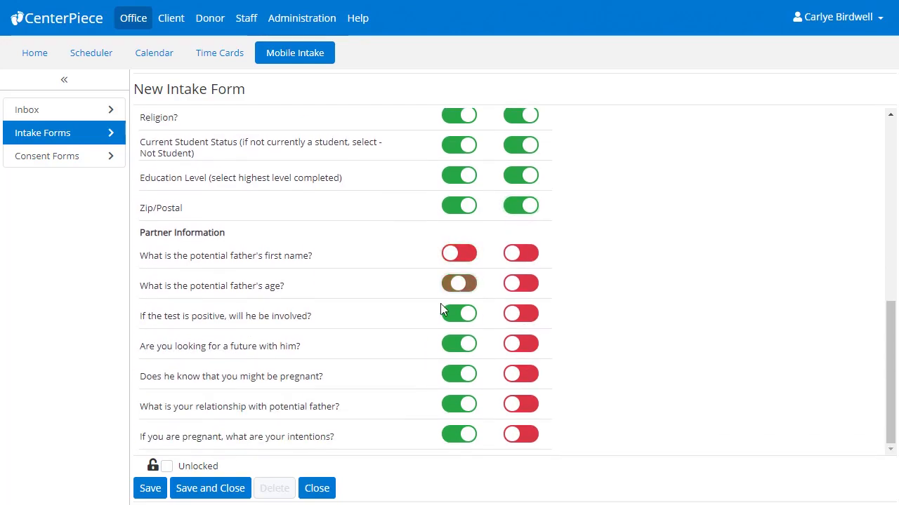
click(452, 316)
click(450, 345)
click(449, 375)
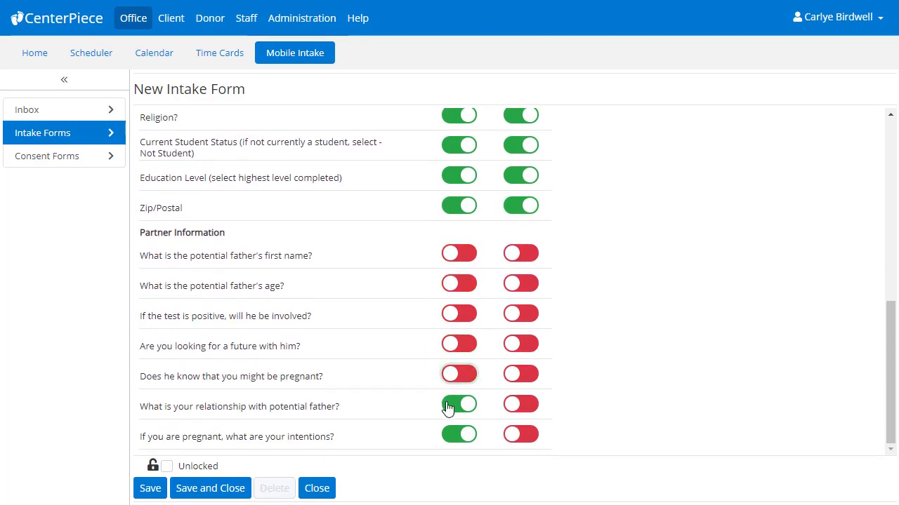
click(448, 405)
click(450, 436)
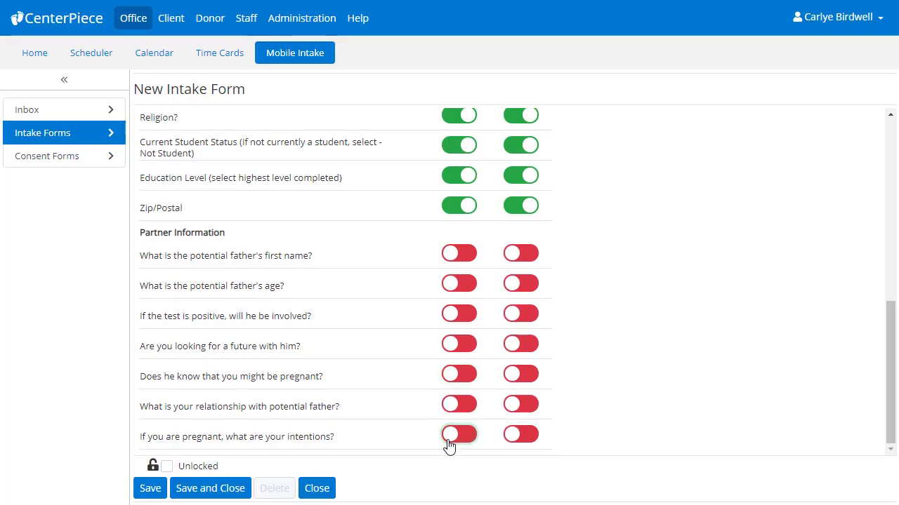
click(237, 486)
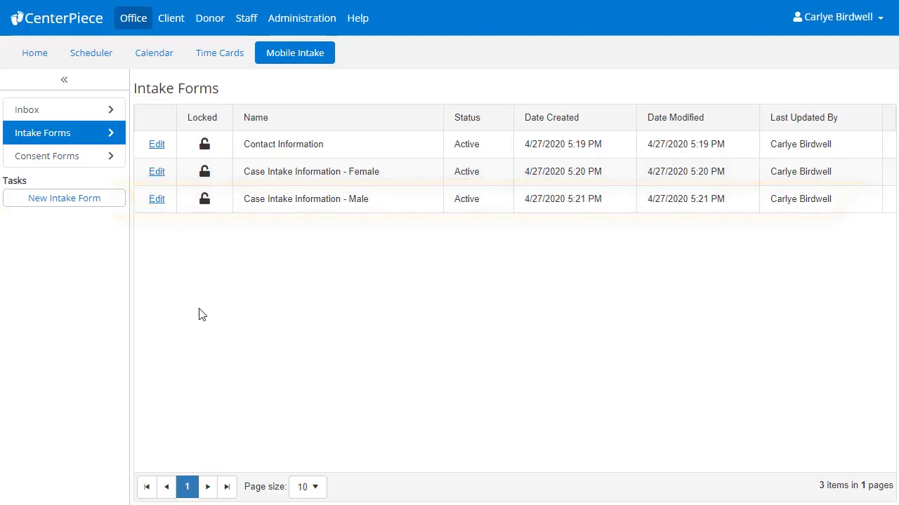
Step: Create an intake form named "Health History - Female" from the Health History template, keeping the default question settings, and save and close it
click(105, 199)
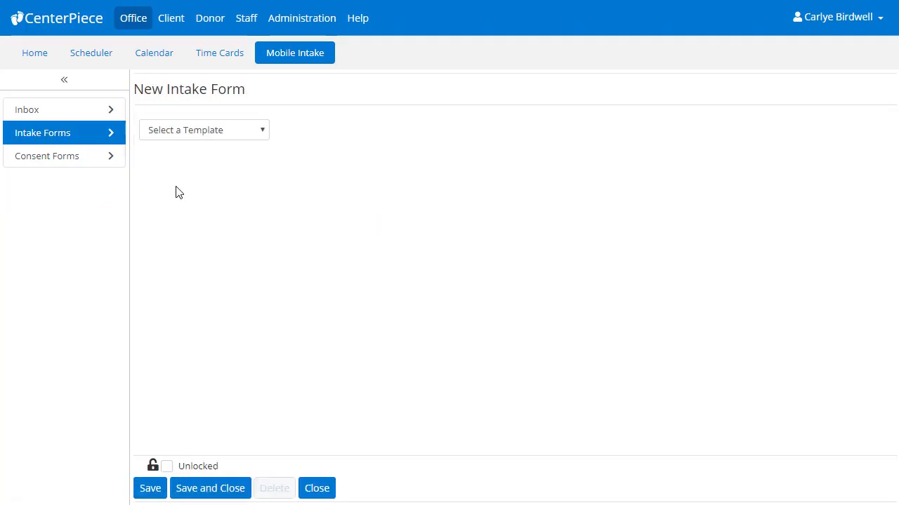
click(259, 132)
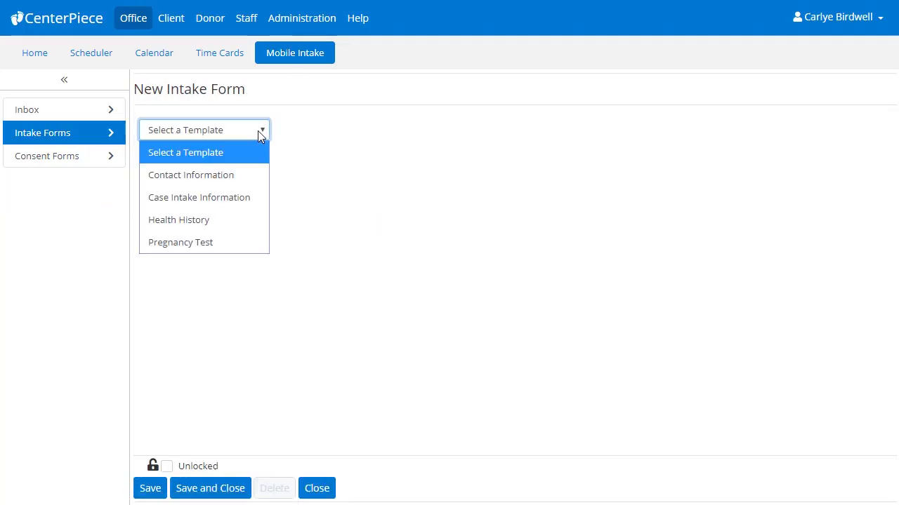
click(234, 219)
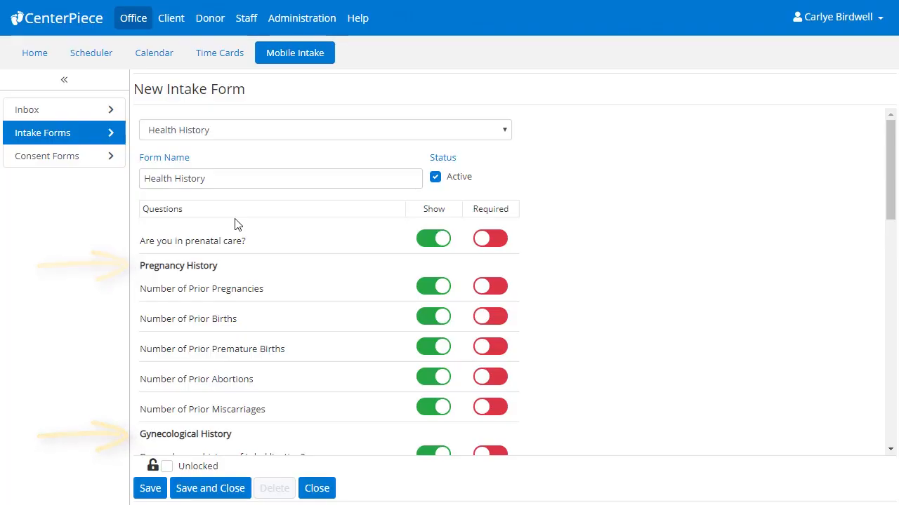
click(227, 177)
text(- F)
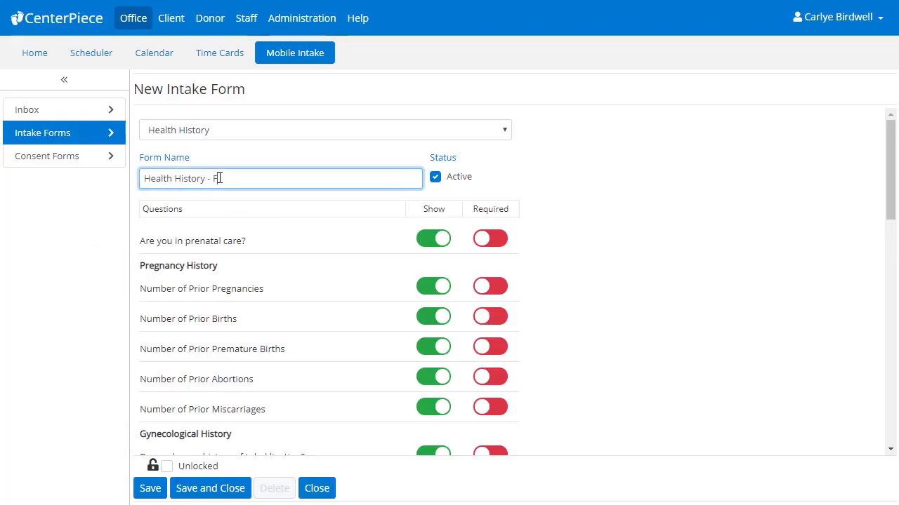
text(emale)
scroll(249, 215, down, 7)
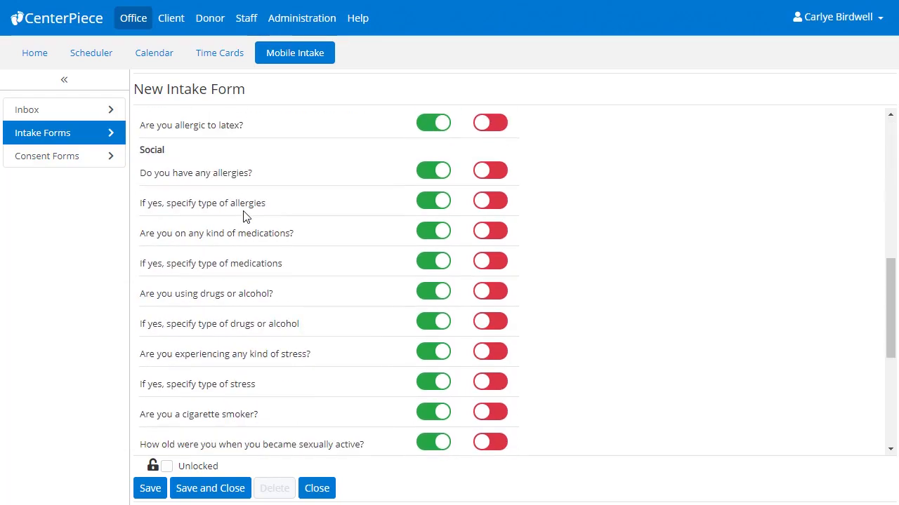
scroll(246, 216, down, 4)
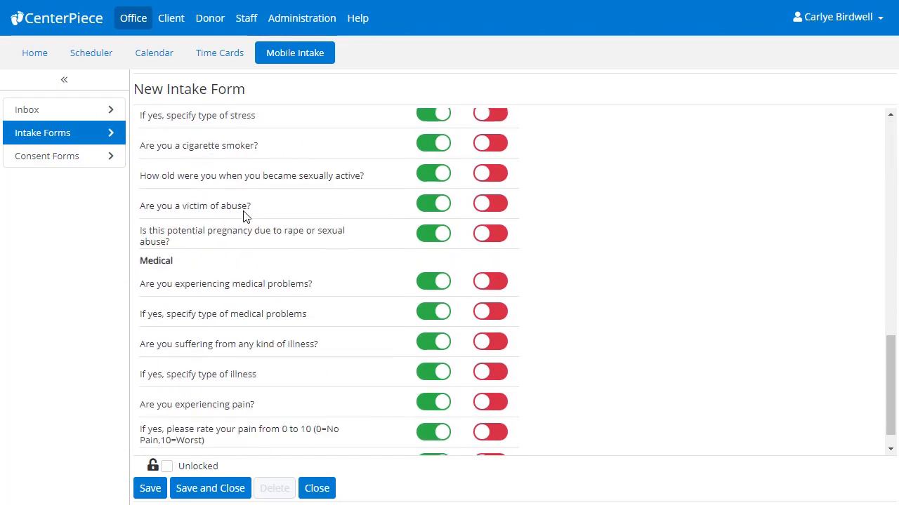
click(217, 495)
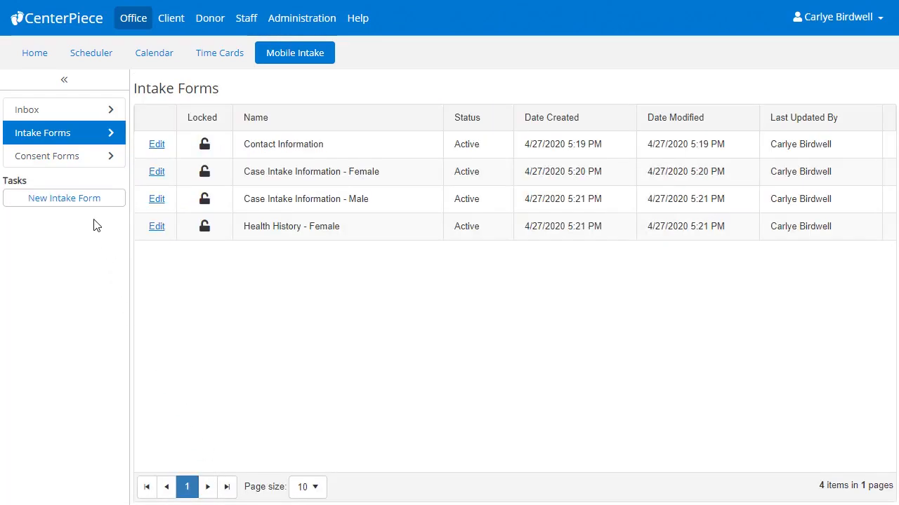
Step: Start another intake form from the Health History template and name it "Health History - Male"
click(93, 201)
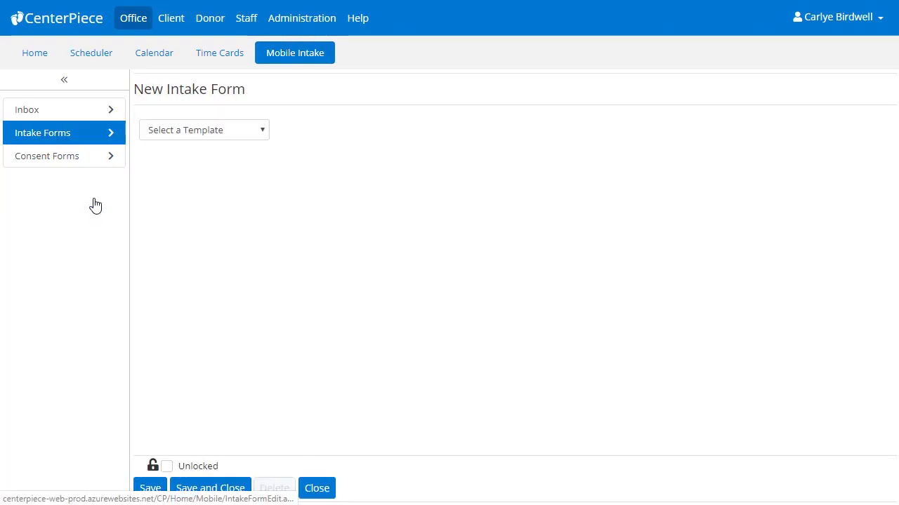
click(254, 131)
click(235, 218)
click(232, 181)
text(- )
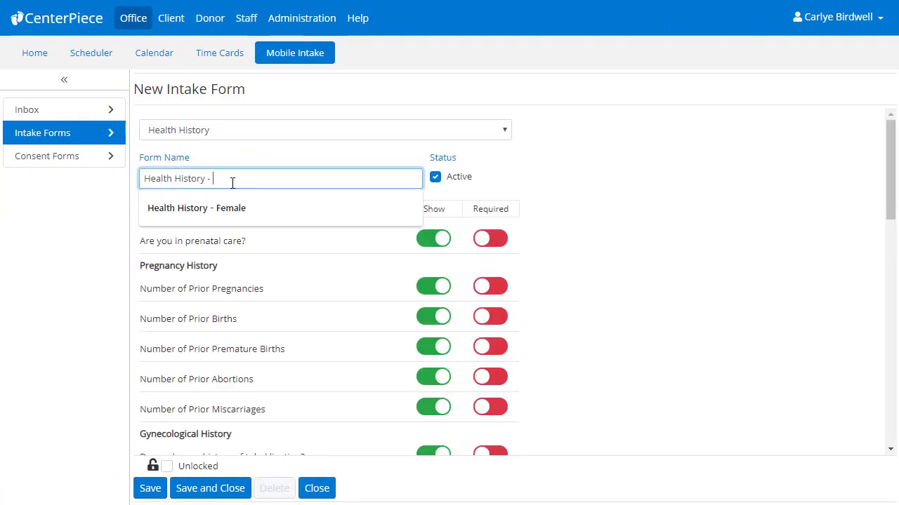
text(Male)
click(271, 210)
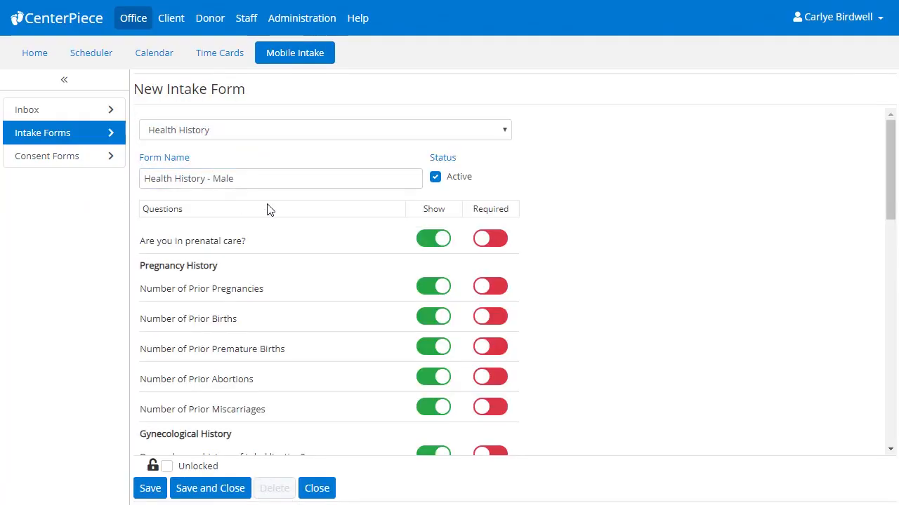
Step: Hide the prenatal care question and all Pregnancy History questions, from prior pregnancies through prior miscarriages, on the male health history form
click(427, 242)
click(427, 288)
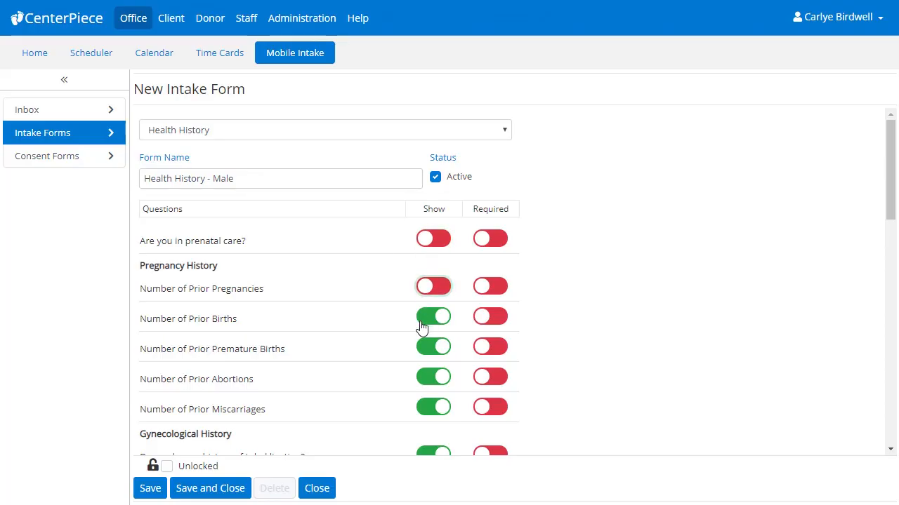
click(424, 318)
click(421, 348)
click(421, 383)
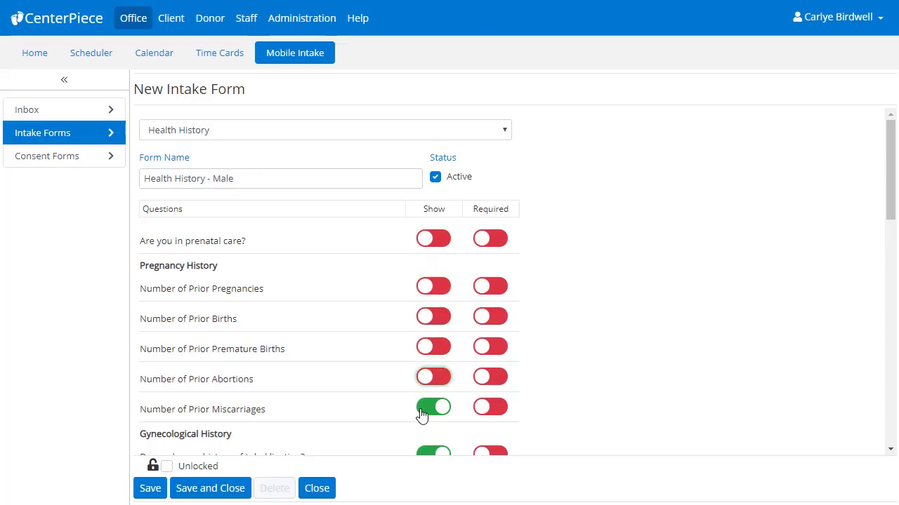
click(421, 414)
Step: Hide the Gynecological History questions about tubal ligation, IUD and ectopic pregnancy
scroll(421, 415, down, 3)
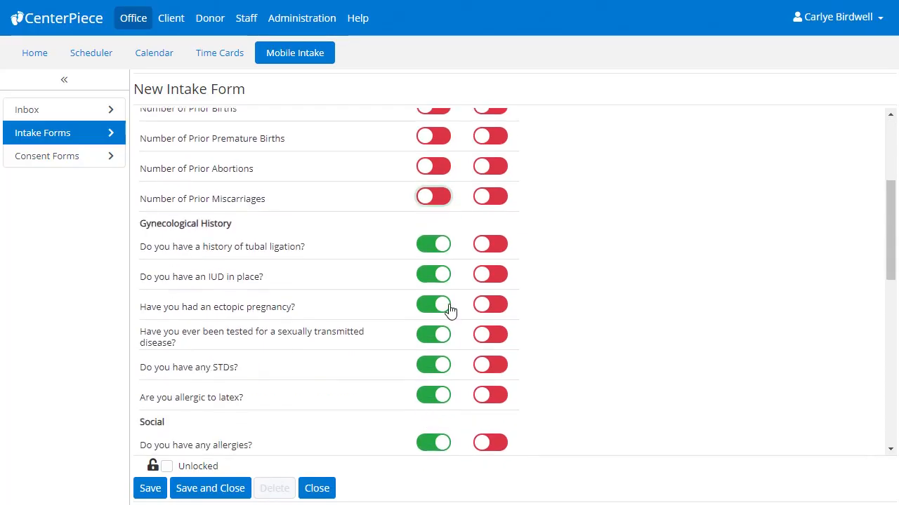
click(424, 247)
click(423, 276)
click(420, 307)
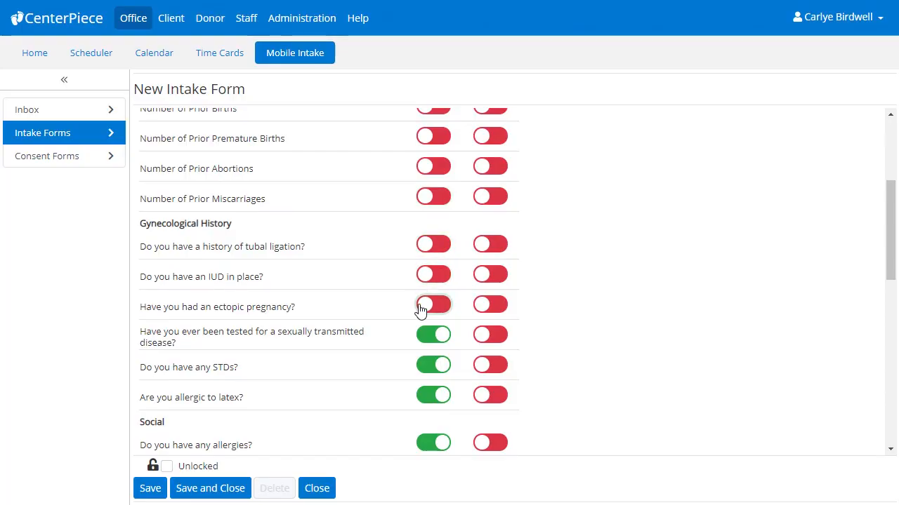
Step: Hide the questions on pregnancy due to rape or sexual abuse and on vaginal bleeding or spotting, and save and close the form
scroll(420, 309, down, 5)
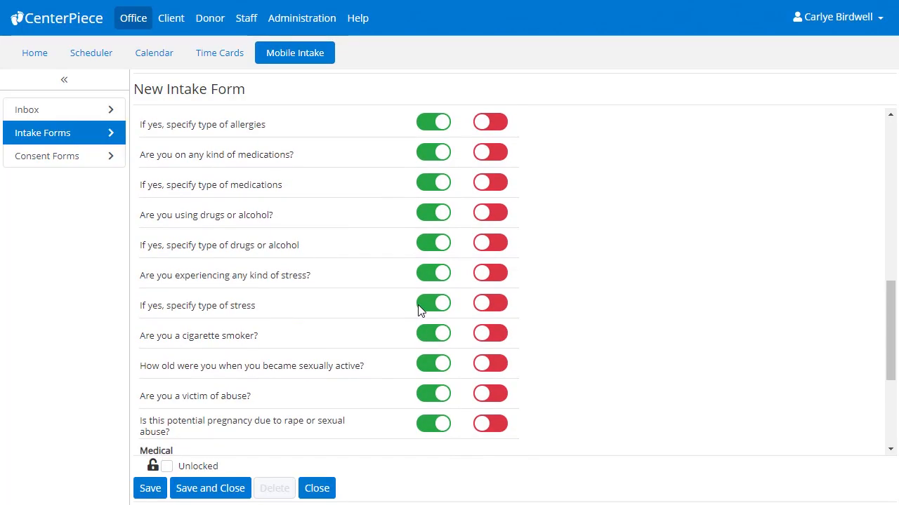
scroll(420, 309, down, 1)
click(421, 355)
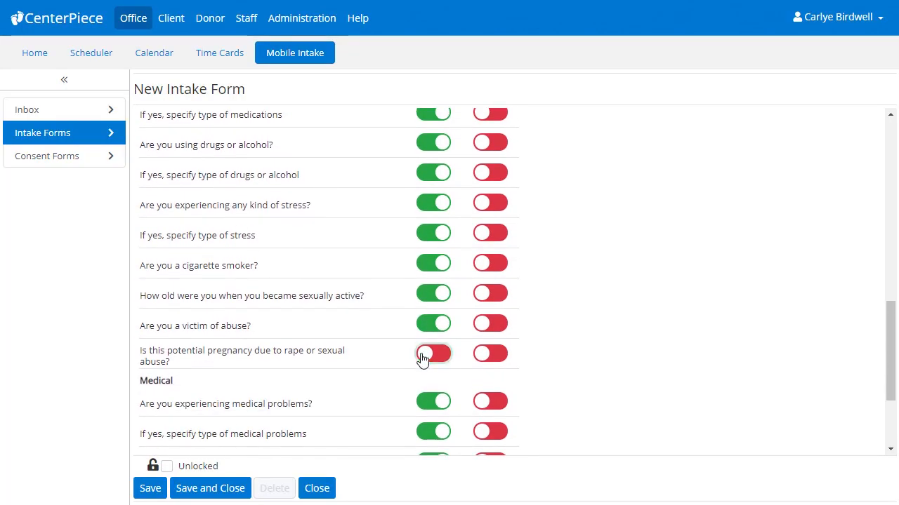
scroll(421, 358, down, 2)
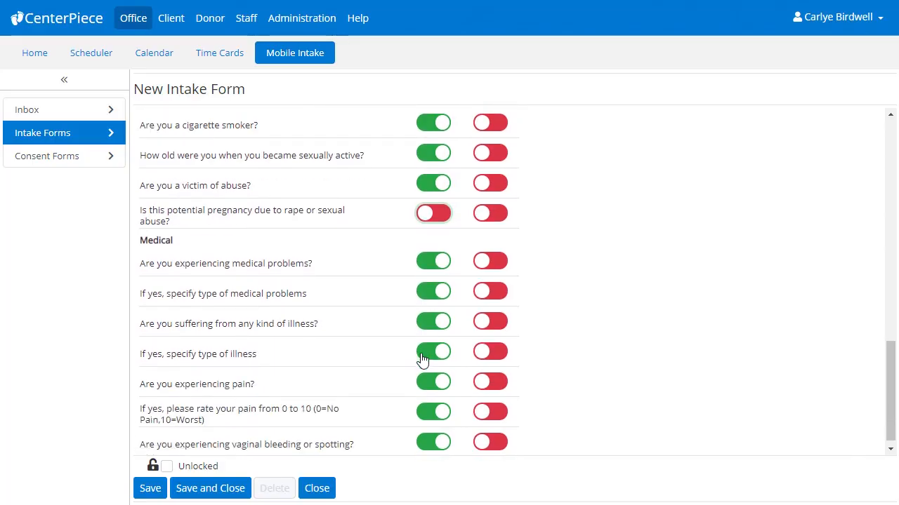
click(422, 443)
scroll(422, 449, down, 1)
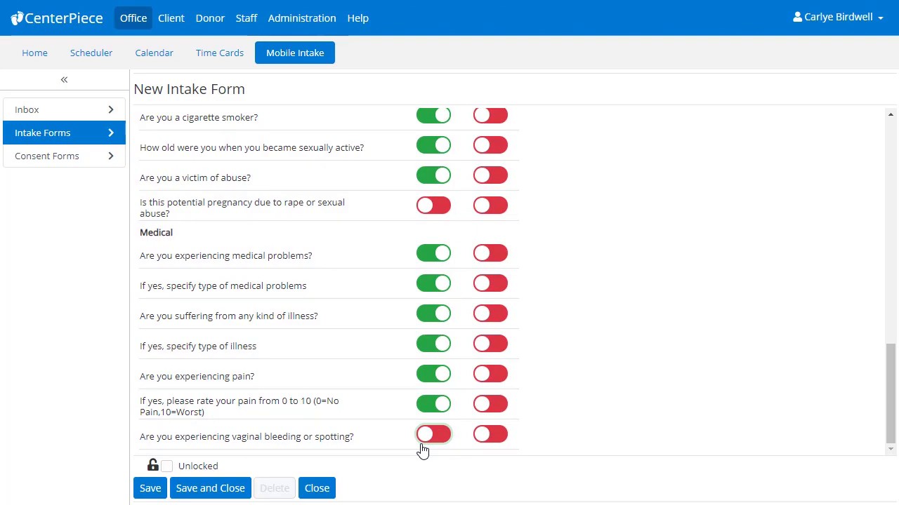
click(234, 486)
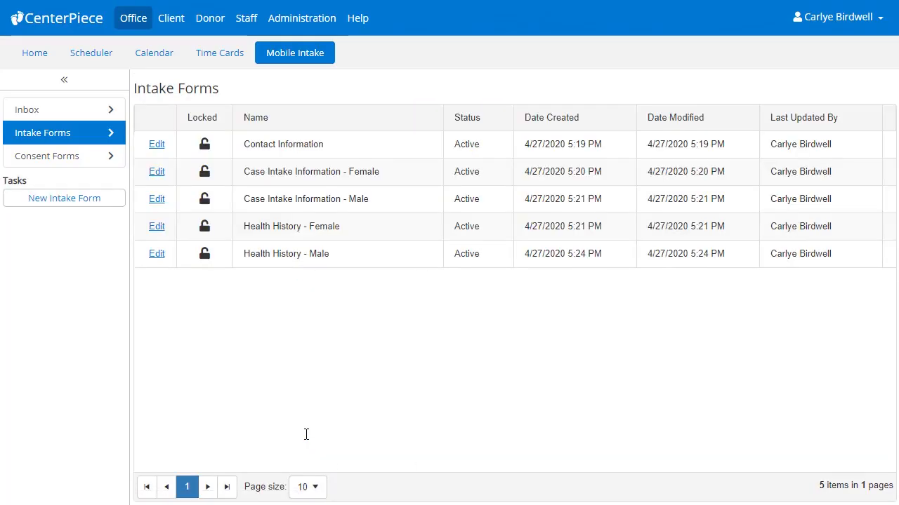
Step: Create an intake form from the Pregnancy Test template with its default name and question settings, and save and close it
click(111, 205)
click(209, 134)
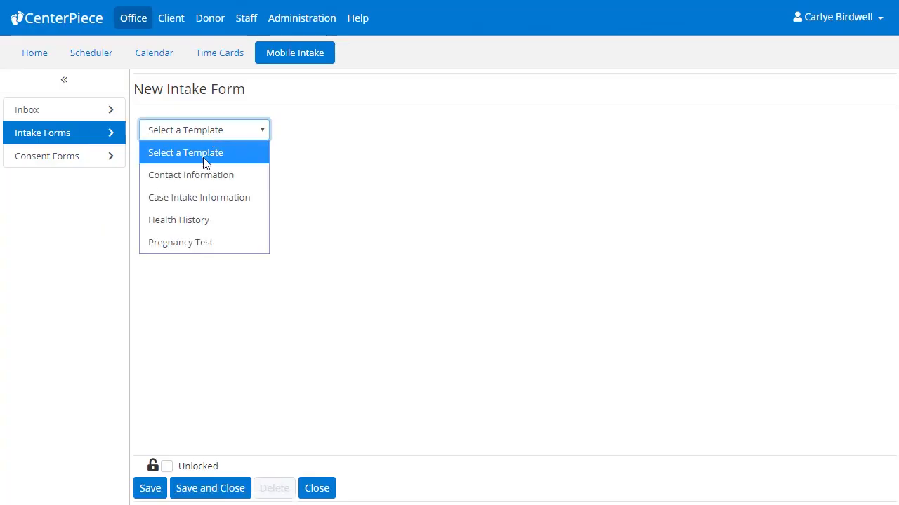
click(203, 241)
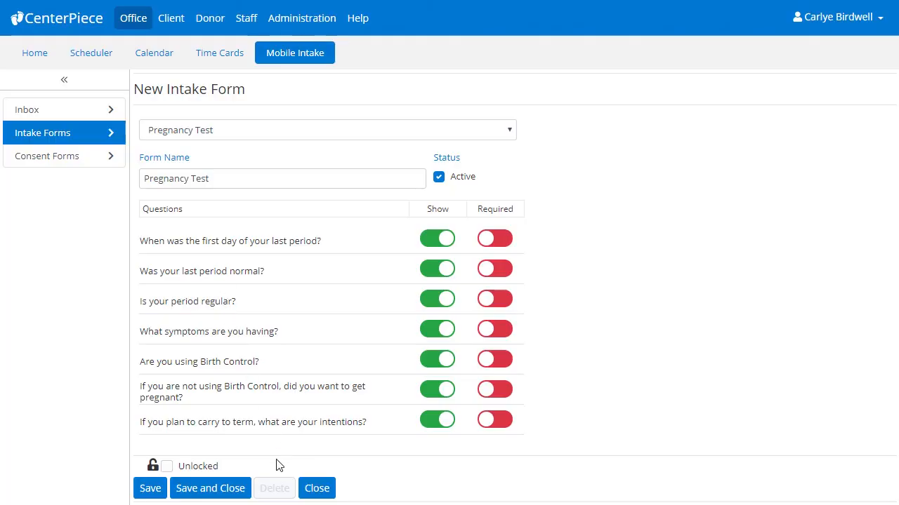
click(240, 495)
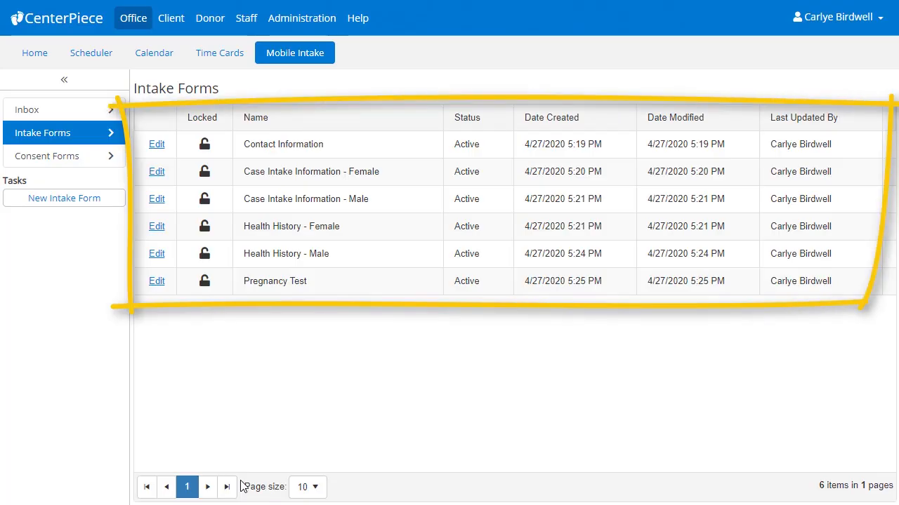
Step: Go to the Scheduler and open a new mobile form request for the 9:00 AM Pregnancy Test appointment
click(104, 62)
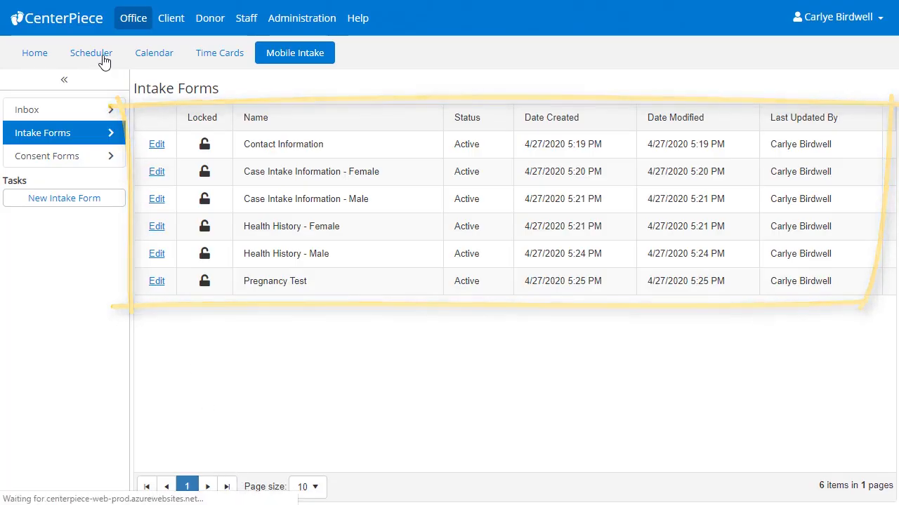
click(77, 81)
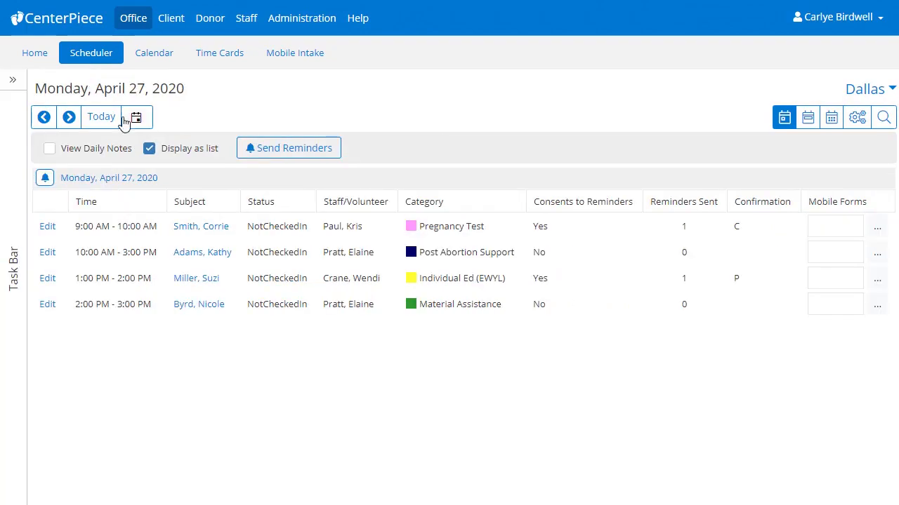
click(879, 232)
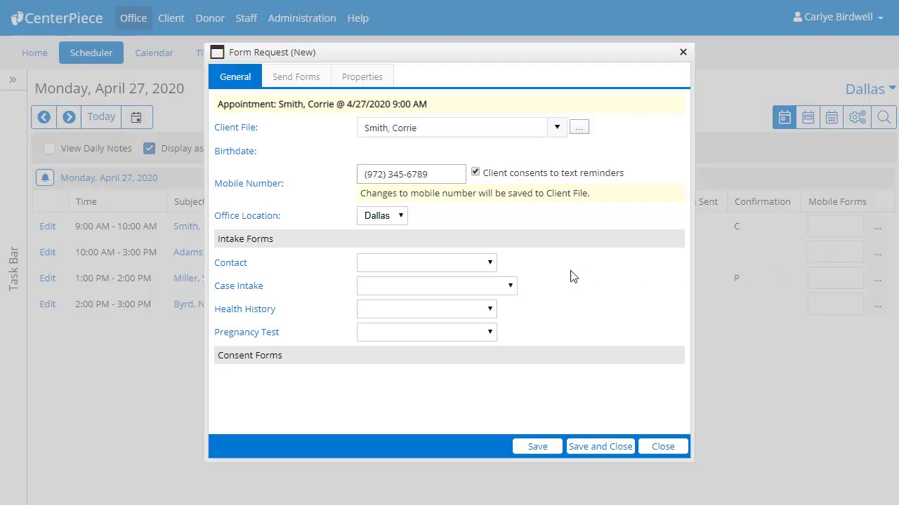
Step: Assign Contact Information, Case Intake Information - Female, Health History - Female and Pregnancy Test to the form request
click(489, 265)
click(482, 304)
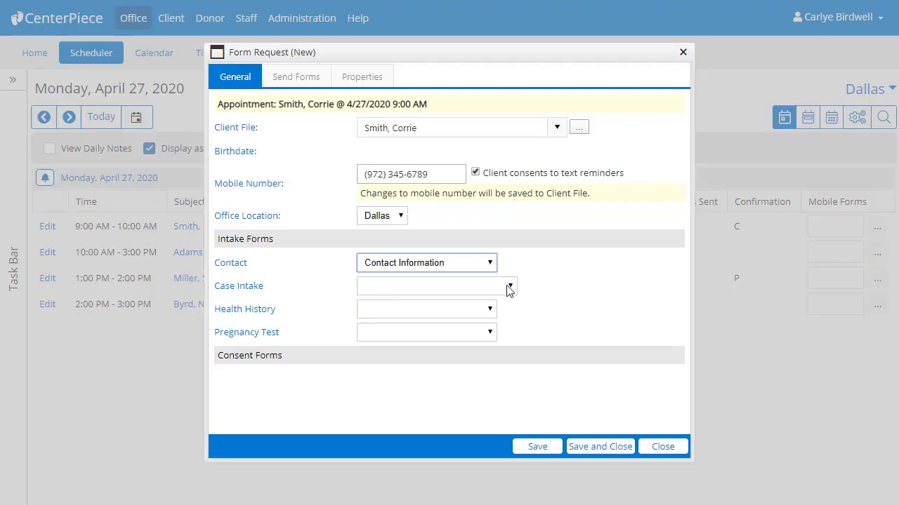
click(508, 286)
click(504, 330)
click(494, 312)
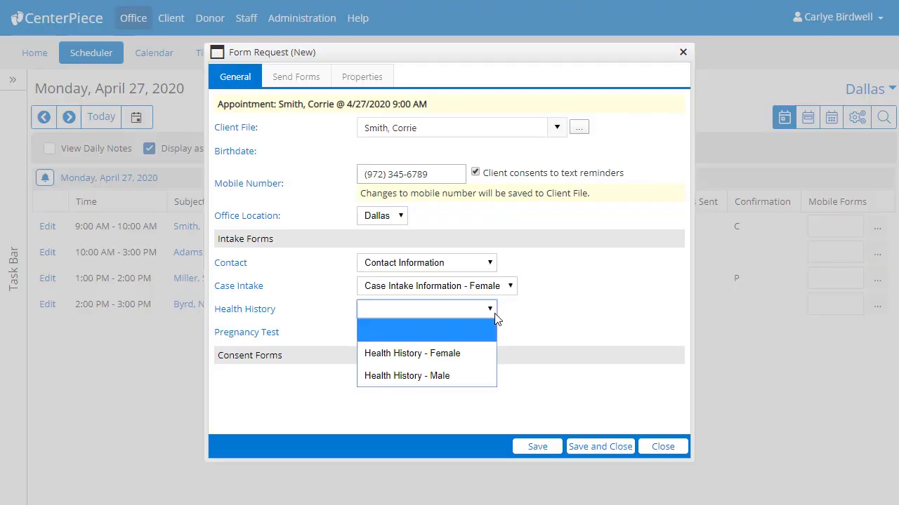
click(482, 353)
click(488, 334)
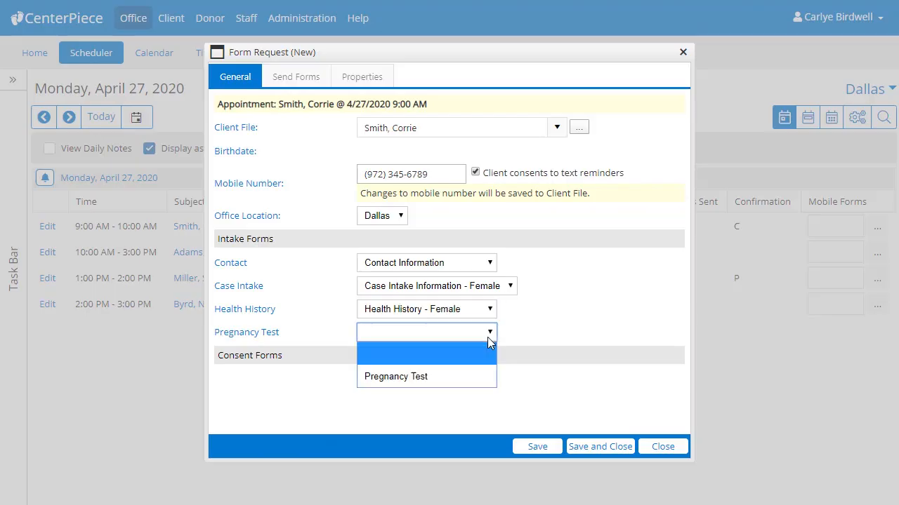
click(484, 376)
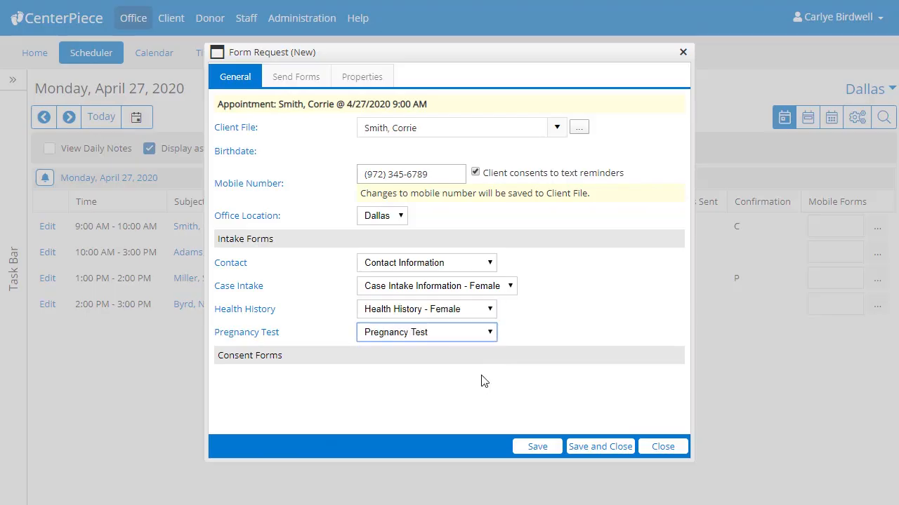
click(564, 334)
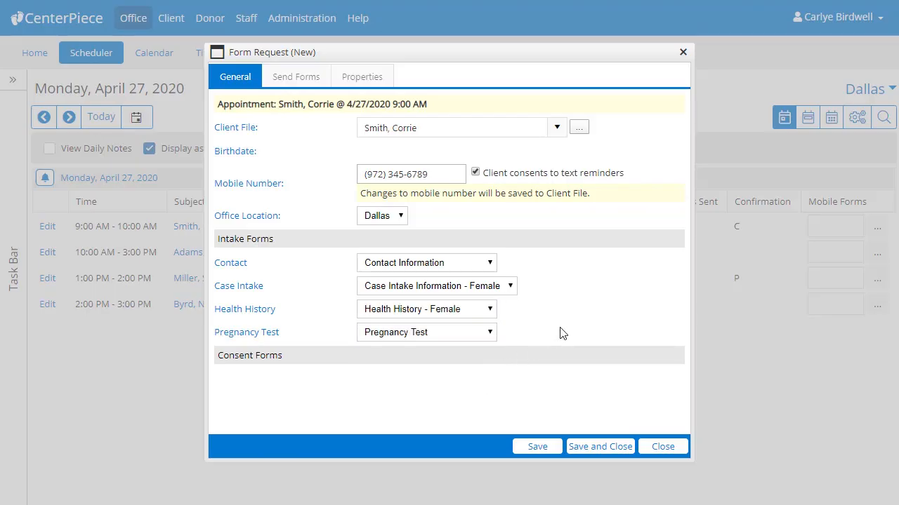
Step: Review the form choices offered for Case Intake and Health History, and close the form request without saving
click(517, 288)
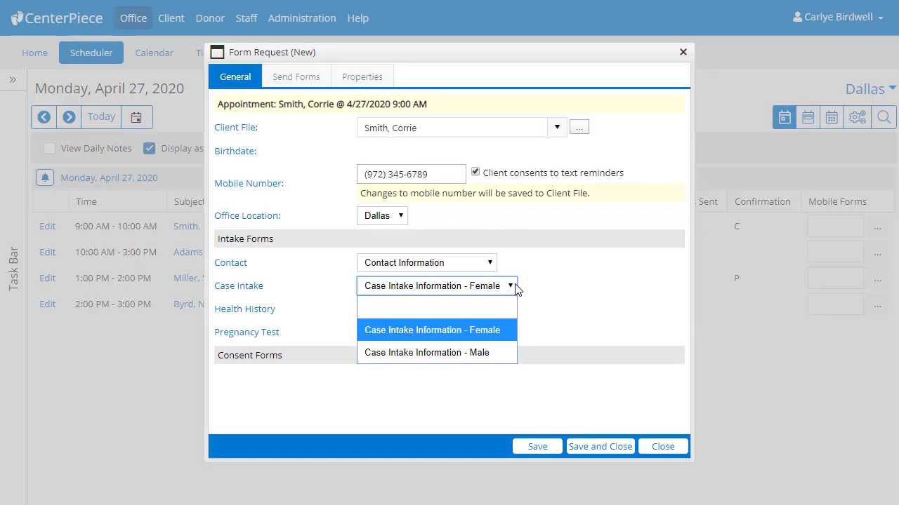
click(516, 288)
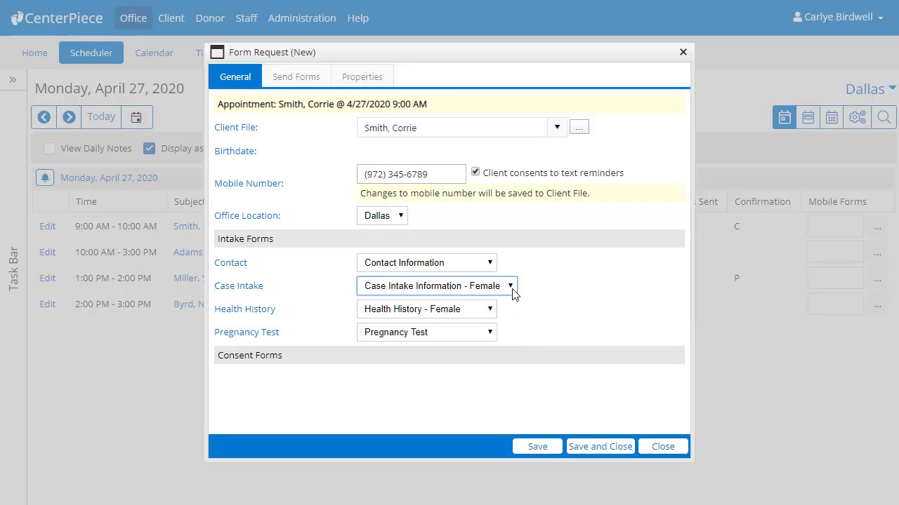
click(491, 317)
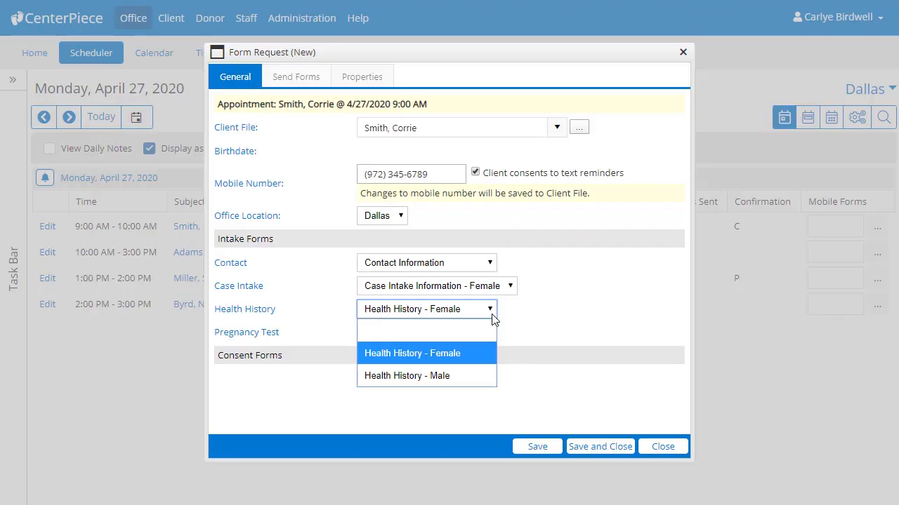
click(492, 318)
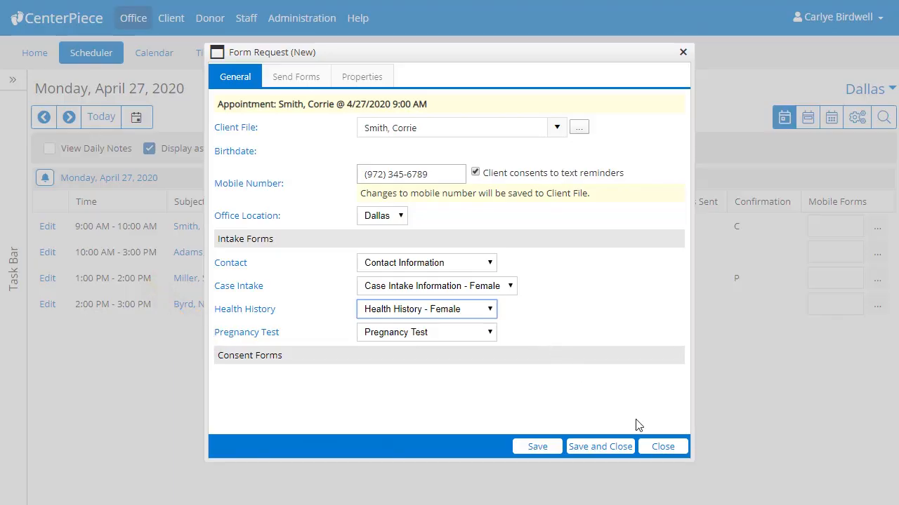
click(656, 449)
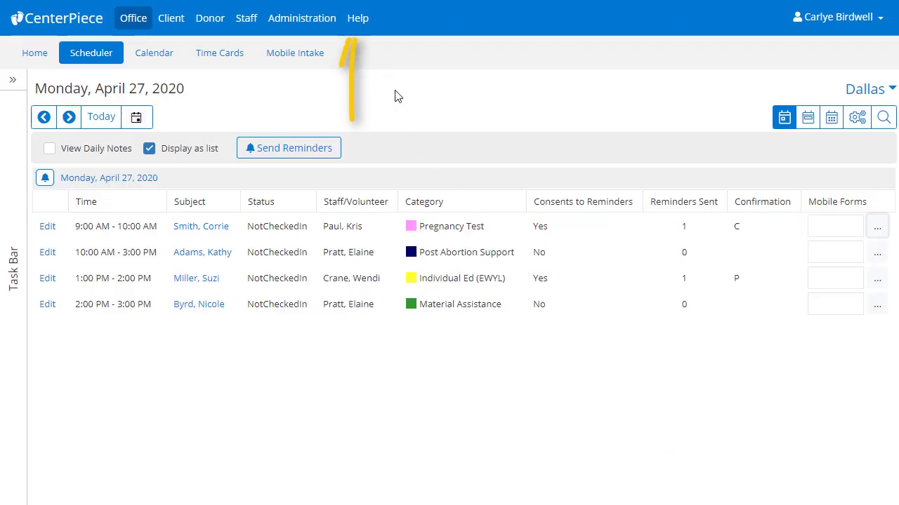
Step: Open the online user guide at the topic on setting up mobile intake forms
click(359, 21)
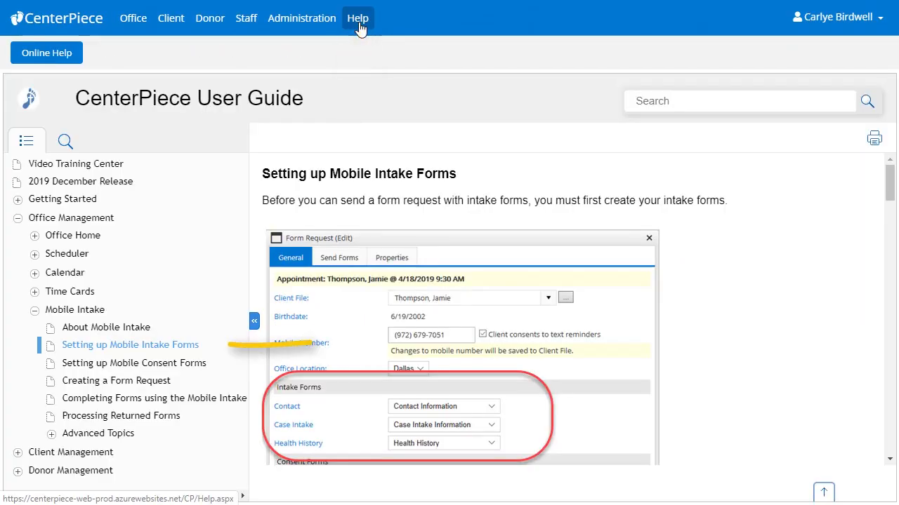